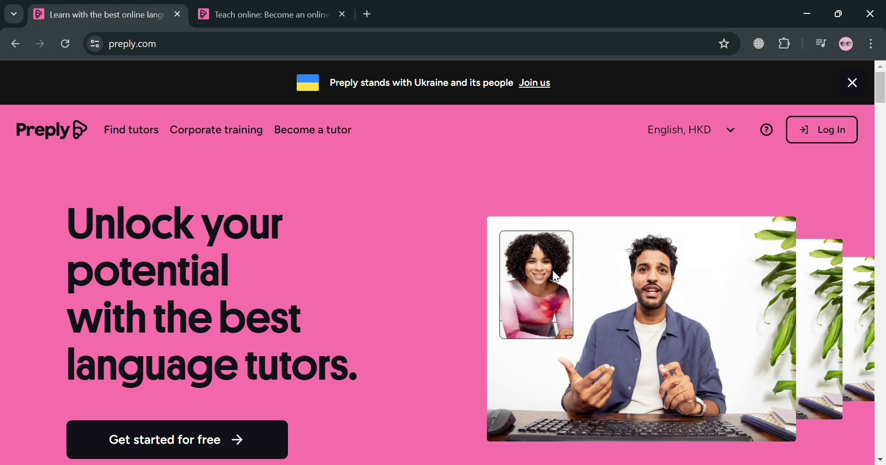
Browse the current Preply page, then bring up the Teach online tutor recruitment page
scroll(558, 267, down, 1)
scroll(558, 267, up, 1)
scroll(557, 222, down, 1)
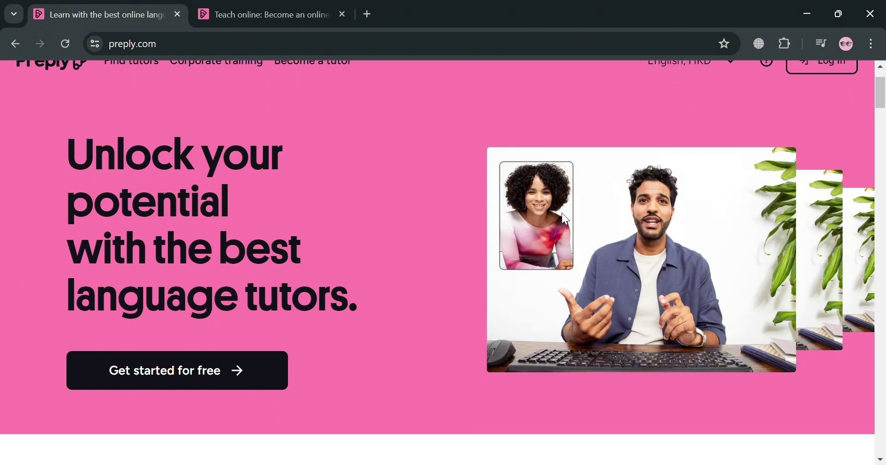
scroll(562, 214, down, 6)
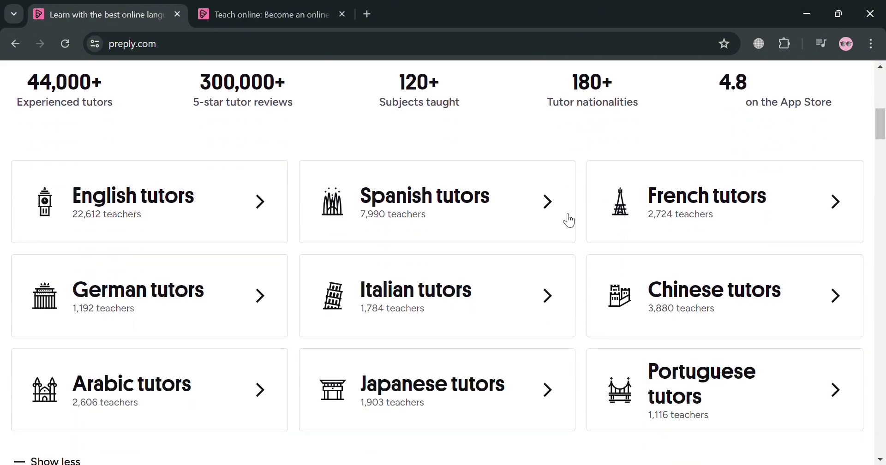
scroll(569, 221, down, 8)
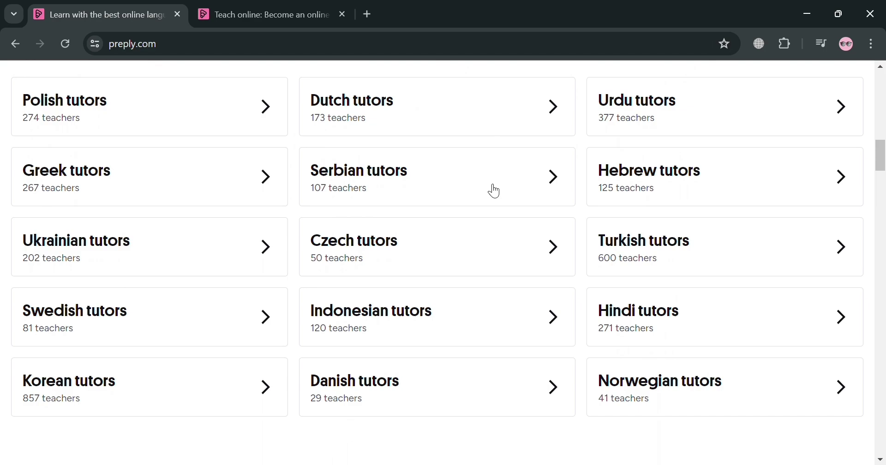
scroll(495, 191, down, 10)
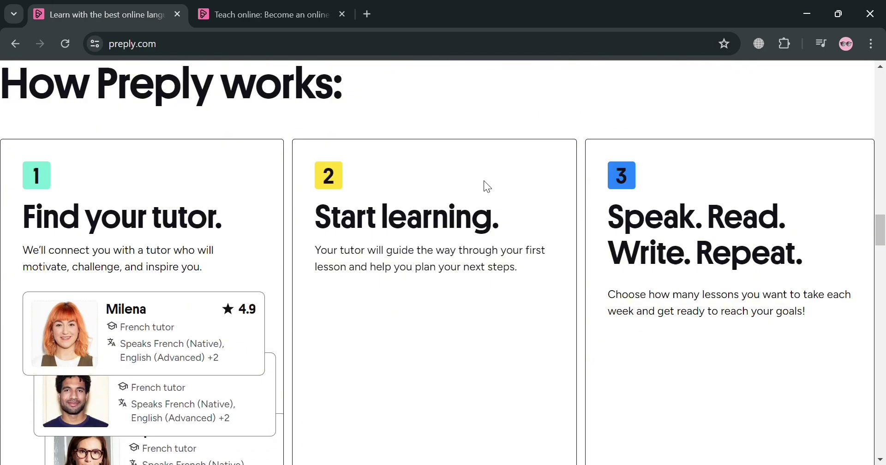
scroll(487, 187, down, 10)
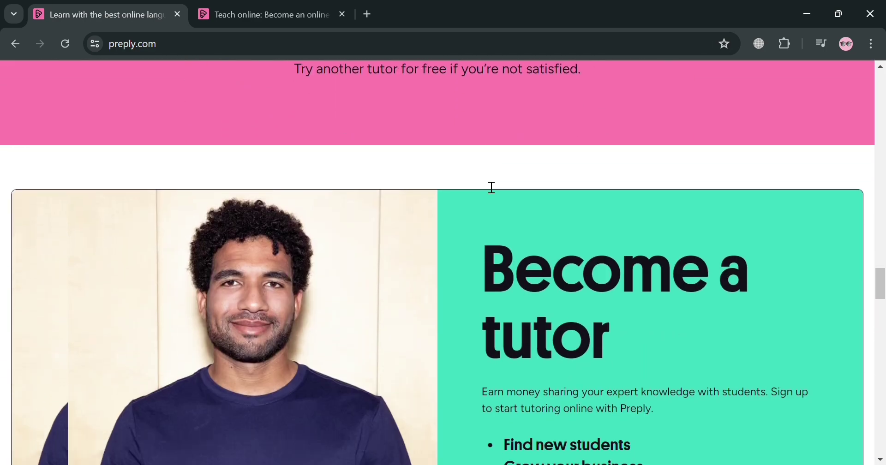
scroll(492, 186, down, 4)
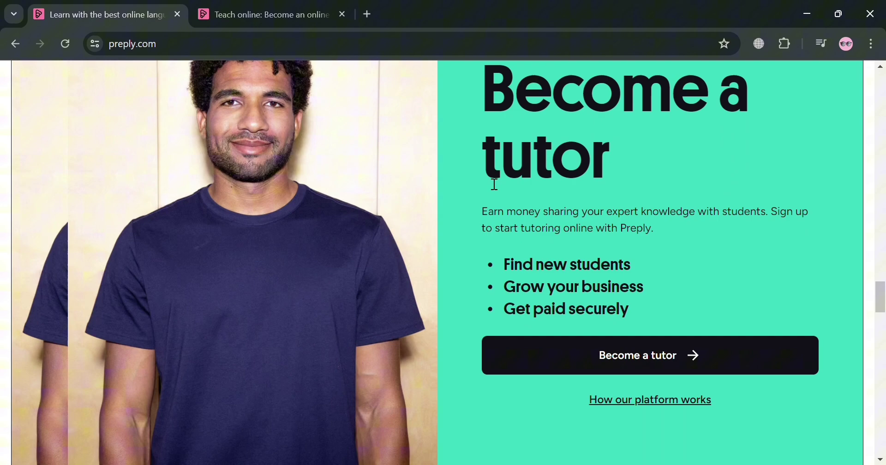
scroll(494, 184, down, 10)
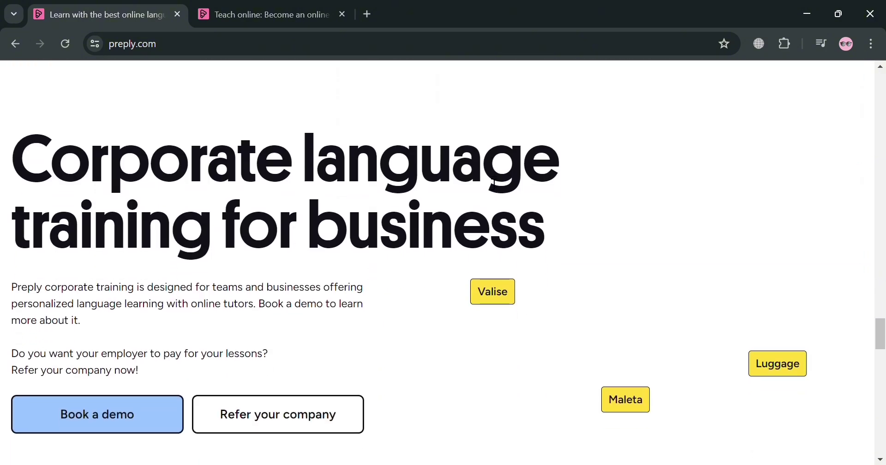
scroll(494, 183, down, 10)
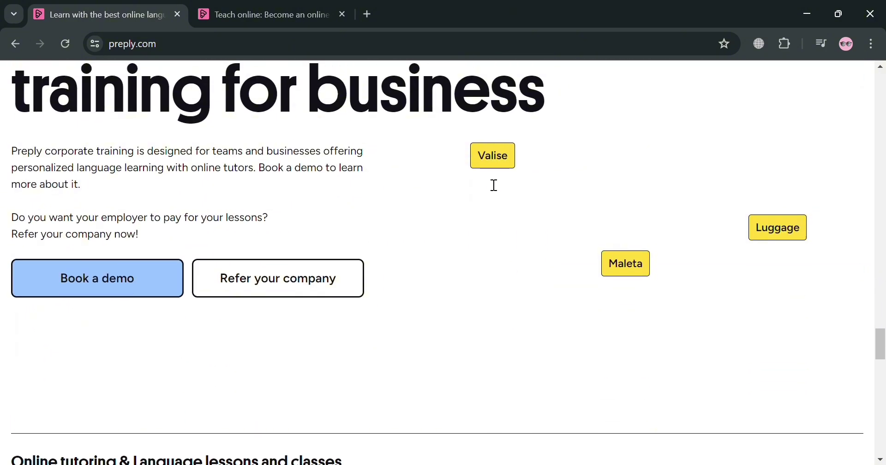
scroll(394, 219, down, 8)
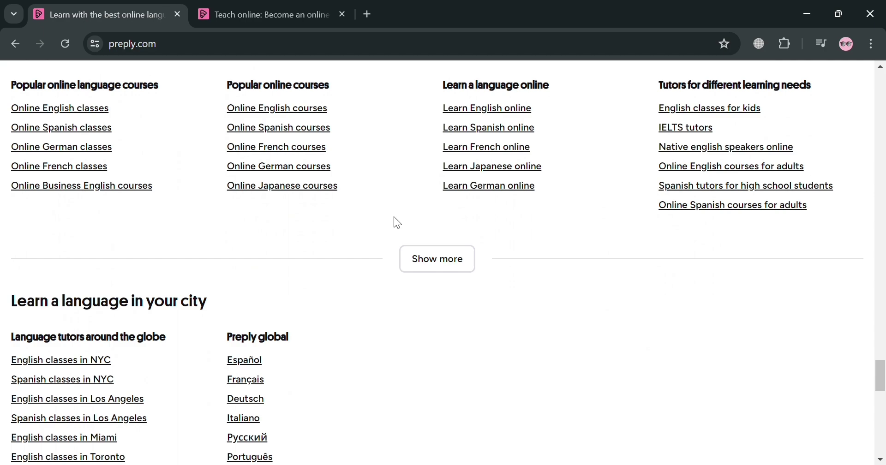
scroll(394, 216, down, 10)
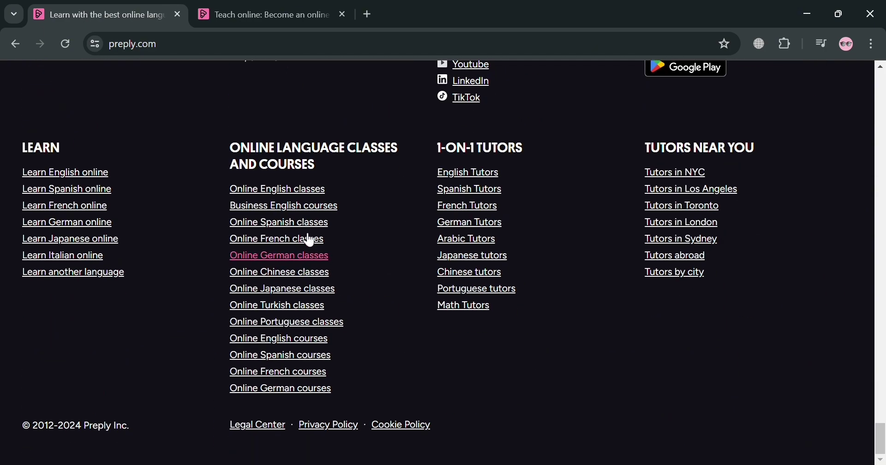
scroll(286, 330, up, 10)
scroll(304, 319, up, 20)
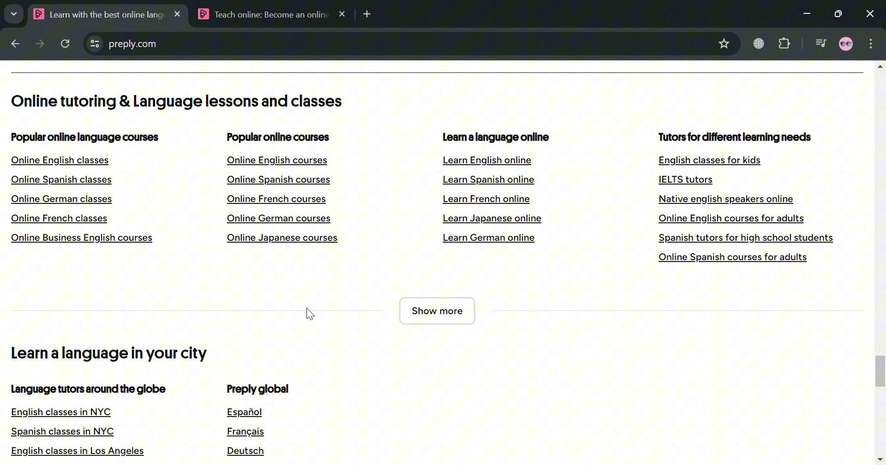
scroll(313, 306, up, 15)
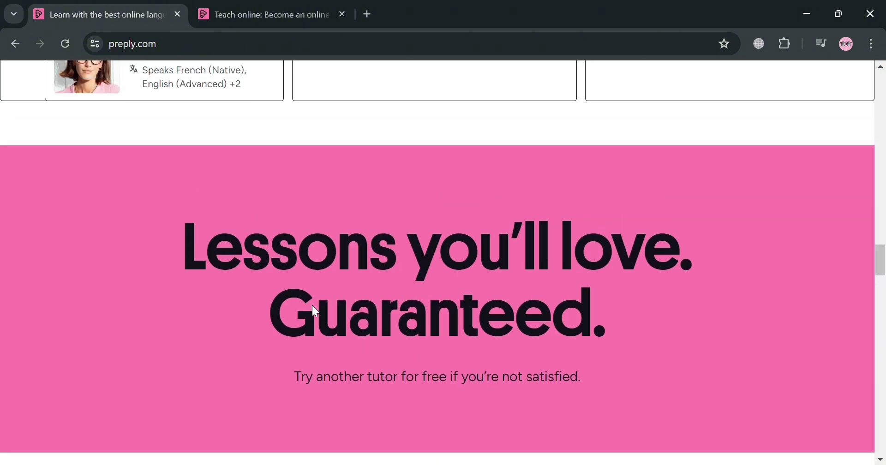
scroll(316, 298, down, 4)
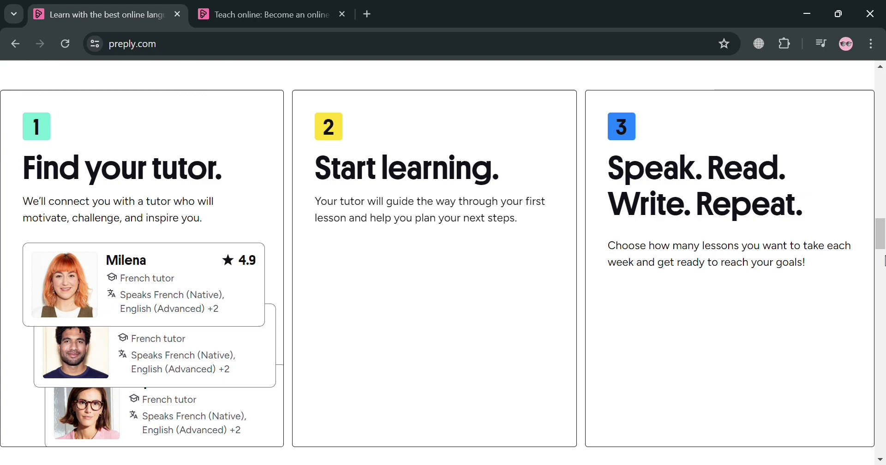
scroll(474, 336, up, 8)
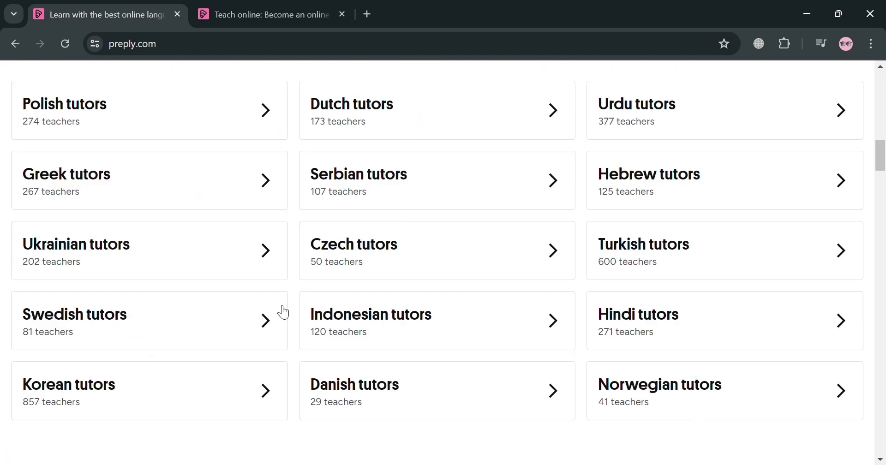
scroll(270, 311, up, 4)
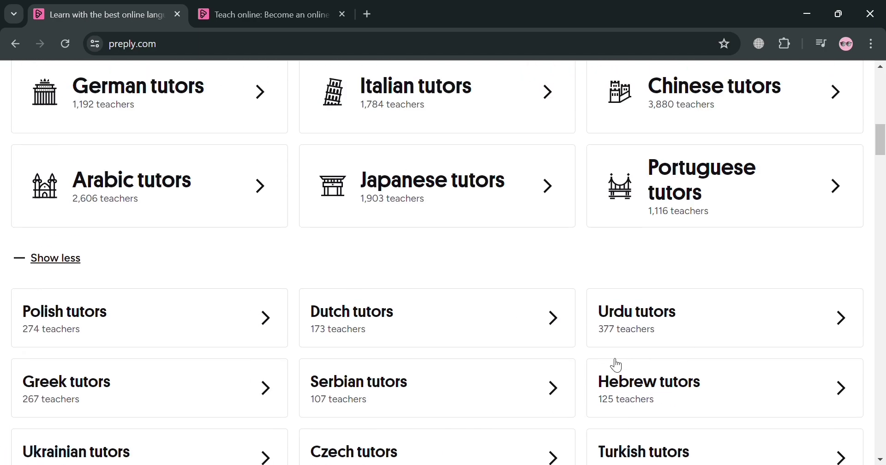
scroll(613, 366, up, 4)
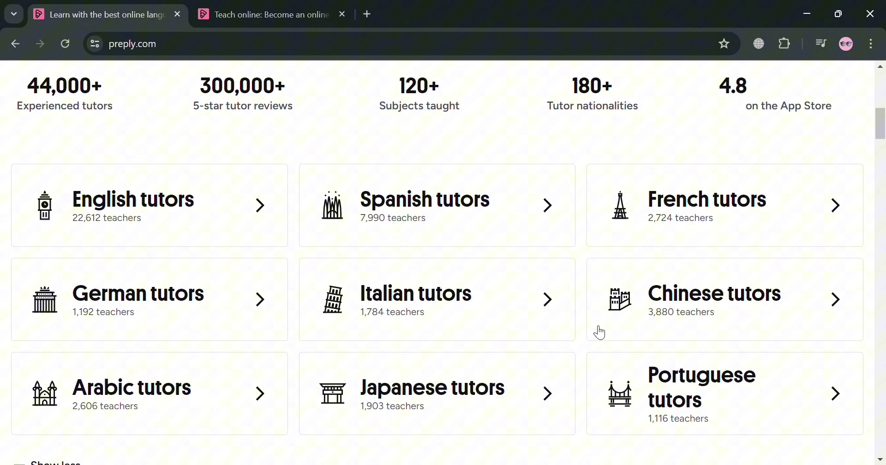
scroll(597, 330, up, 10)
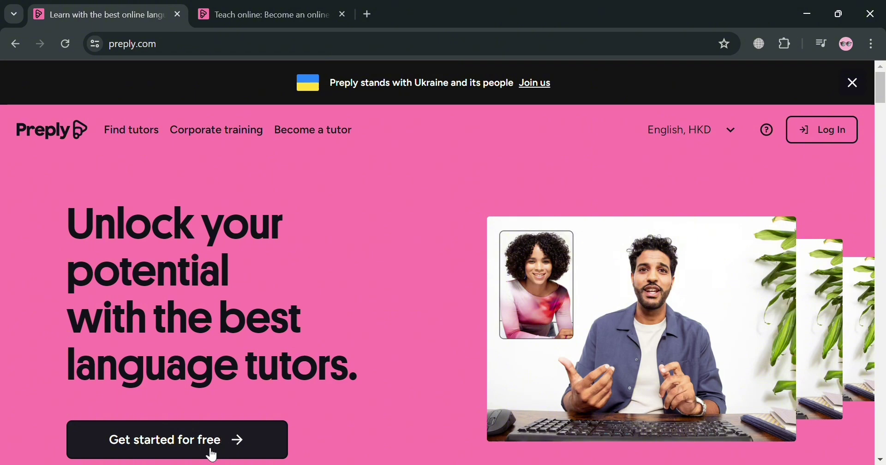
click(282, 7)
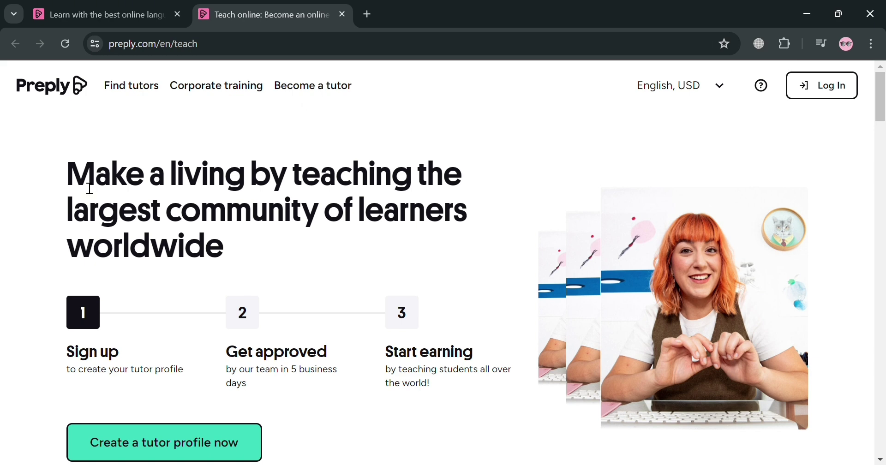
Look through the Teach online page and choose 'Create a tutor profile now'
scroll(217, 251, down, 2)
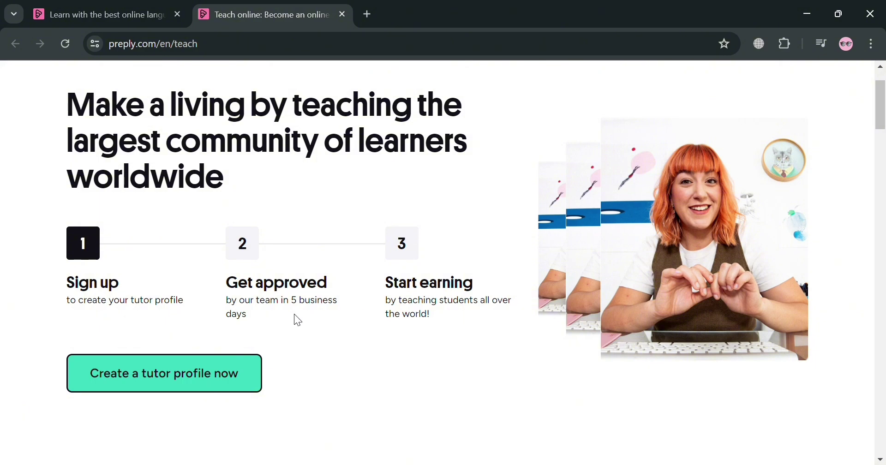
scroll(358, 235, down, 5)
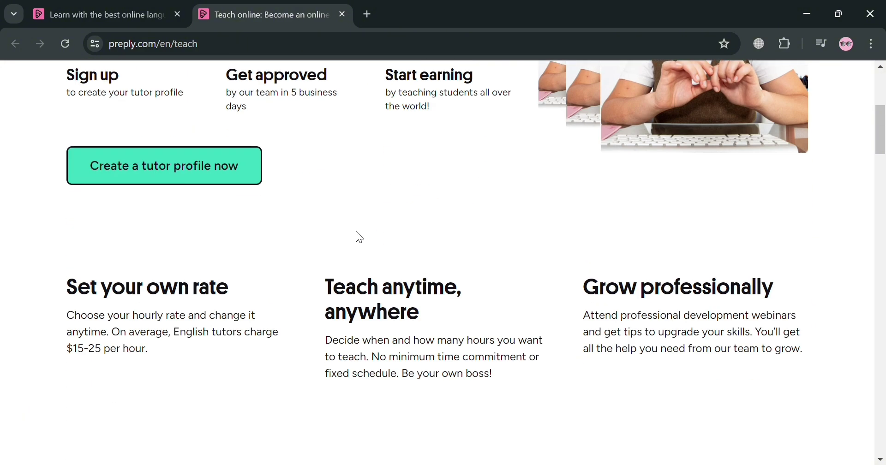
scroll(441, 263, down, 3)
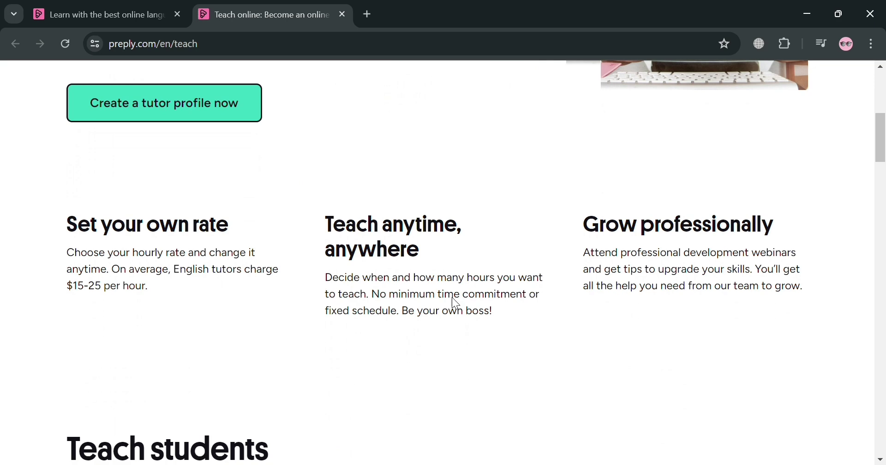
scroll(212, 333, down, 9)
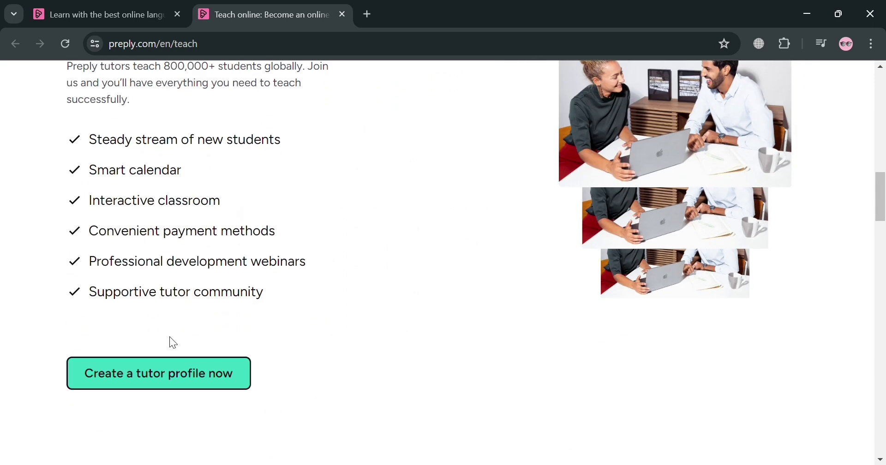
scroll(267, 383, down, 6)
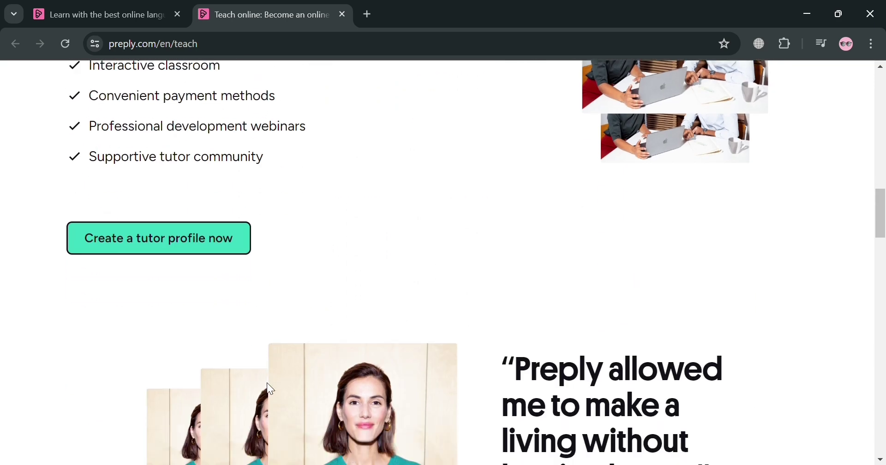
scroll(609, 266, down, 6)
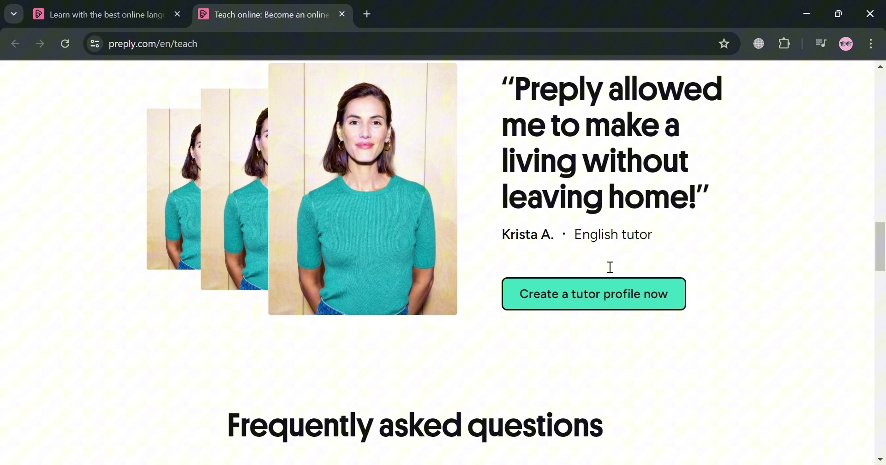
scroll(605, 266, down, 4)
scroll(334, 342, up, 11)
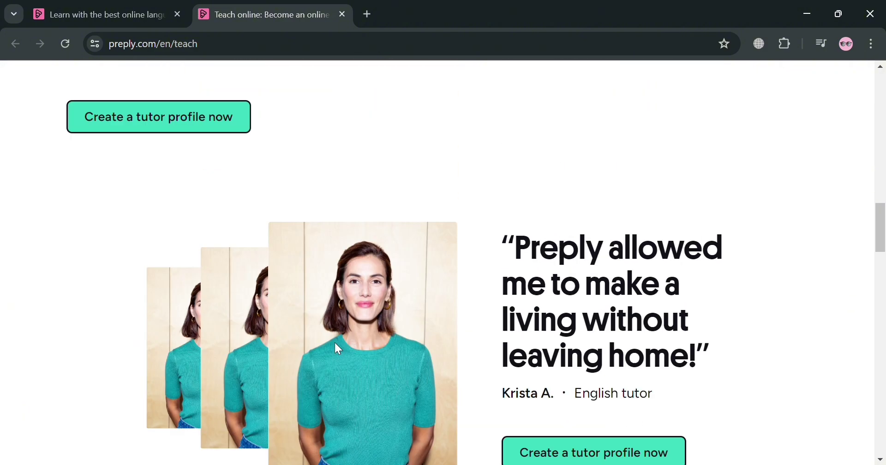
scroll(336, 338, down, 6)
scroll(339, 344, down, 6)
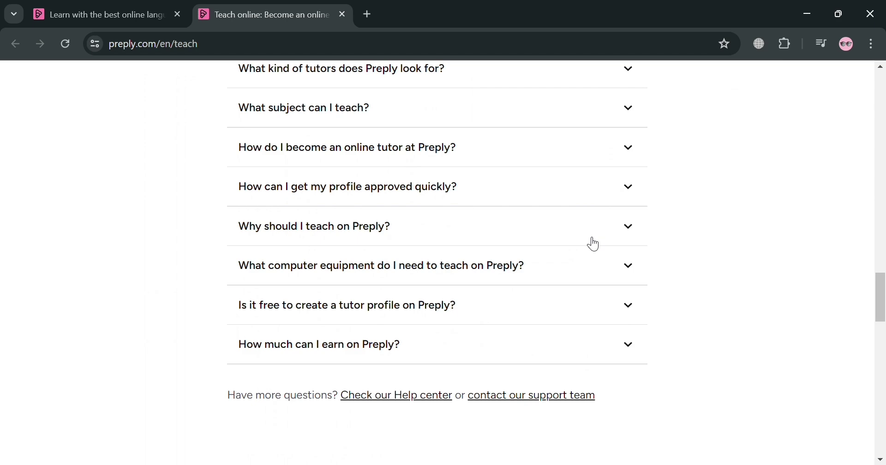
scroll(646, 180, up, 2)
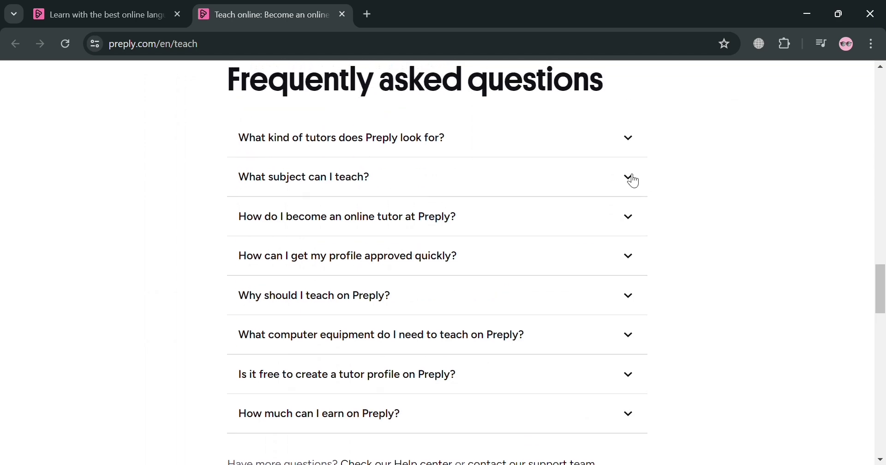
scroll(363, 194, up, 15)
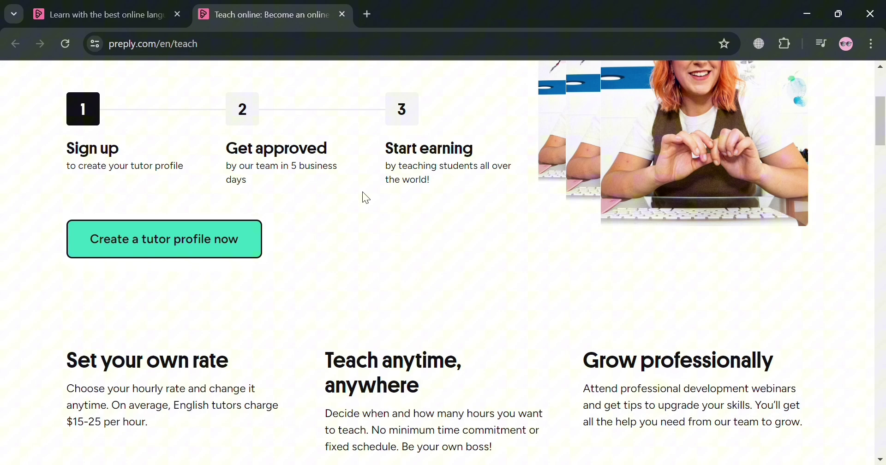
scroll(362, 193, up, 4)
scroll(302, 261, down, 4)
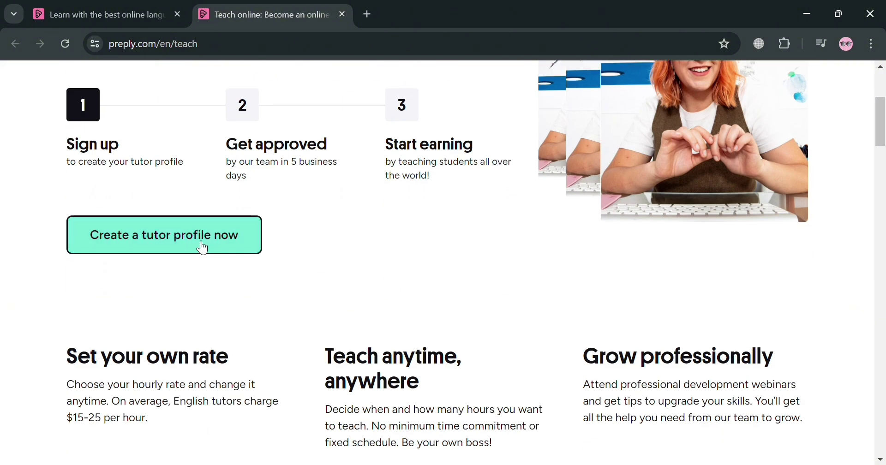
click(203, 246)
click(205, 246)
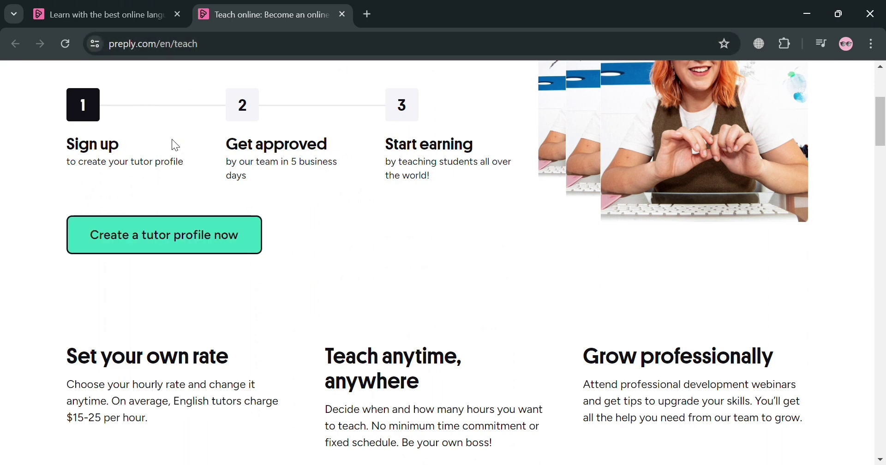
Sign up as a Preply tutor with a Google account
scroll(344, 261, down, 6)
scroll(369, 272, up, 2)
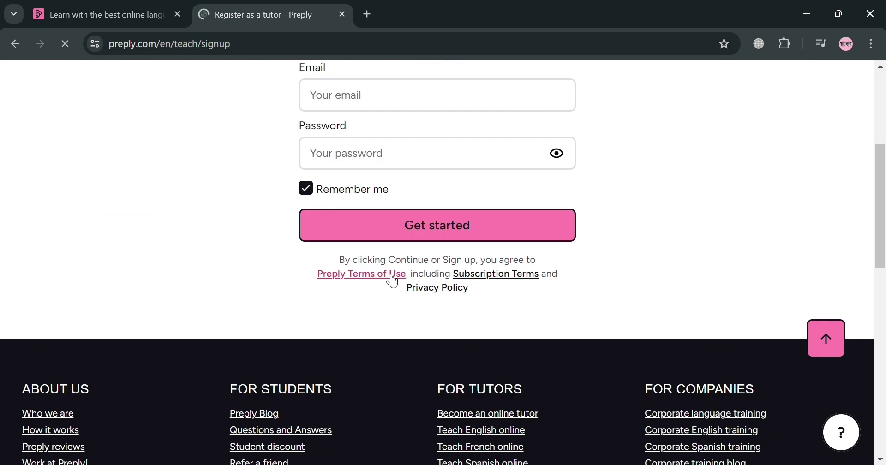
scroll(415, 314, up, 3)
scroll(456, 277, up, 2)
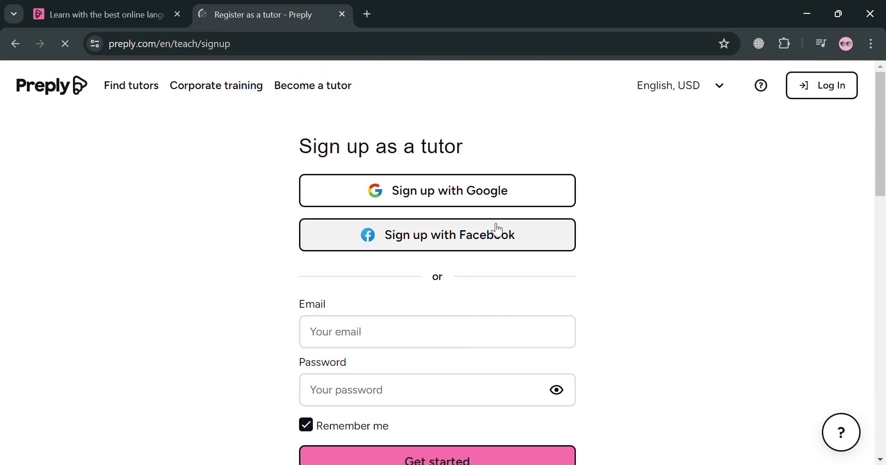
click(510, 191)
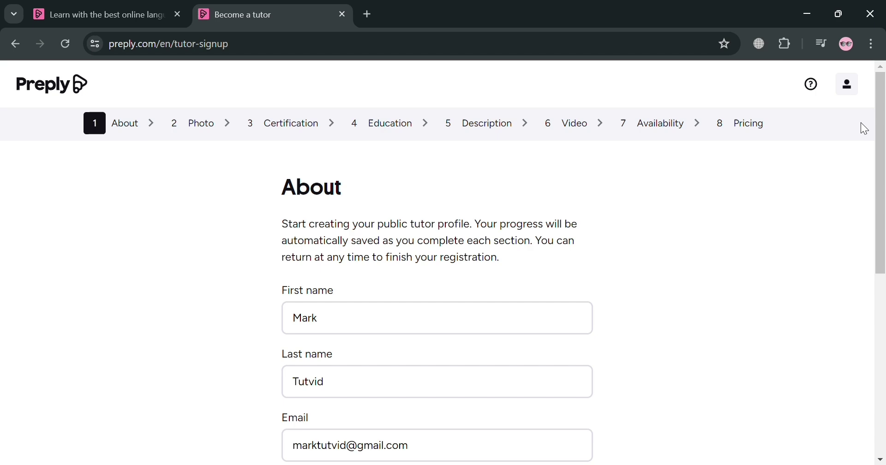
Open the Country of birth choices on the About step
scroll(474, 182, down, 8)
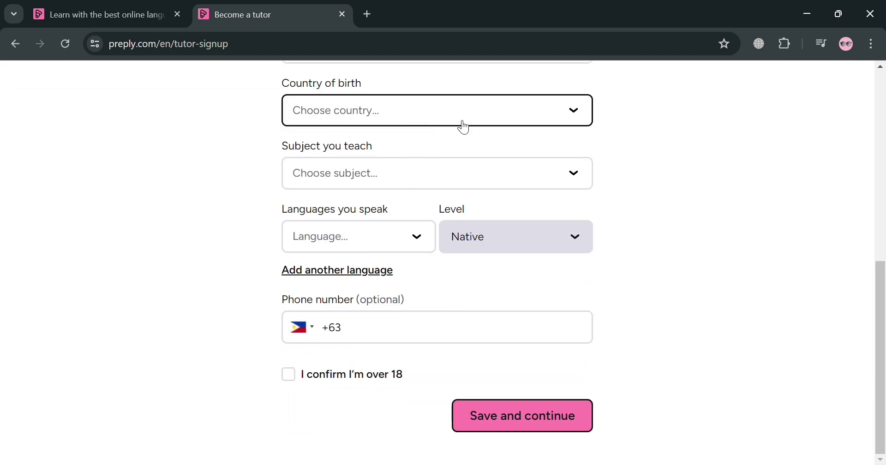
click(464, 129)
scroll(680, 135, up, 1)
scroll(646, 139, up, 7)
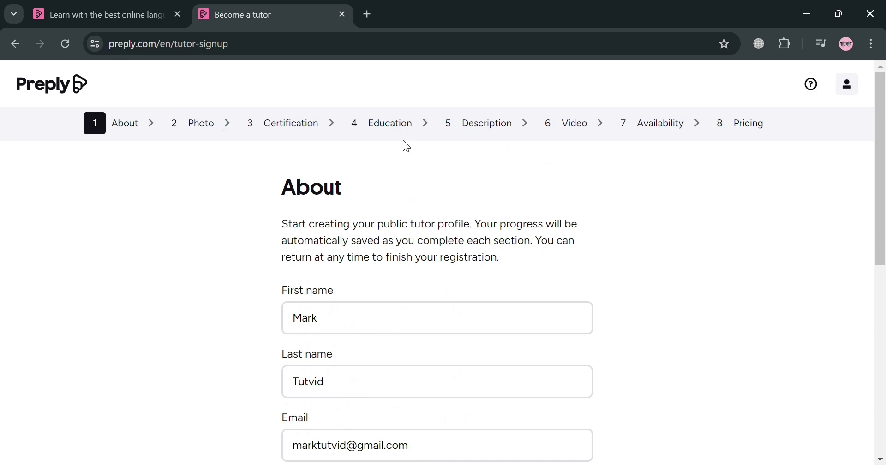
Set Country of birth to Philippines
scroll(483, 191, down, 1)
scroll(451, 189, down, 6)
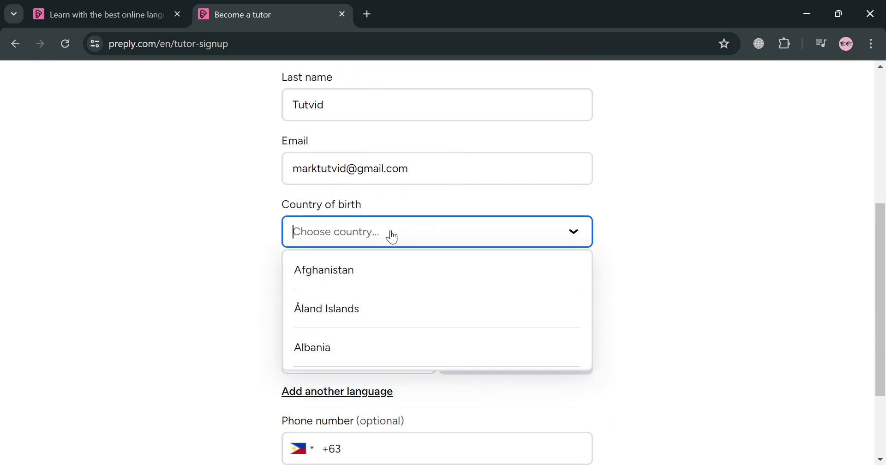
text(ph)
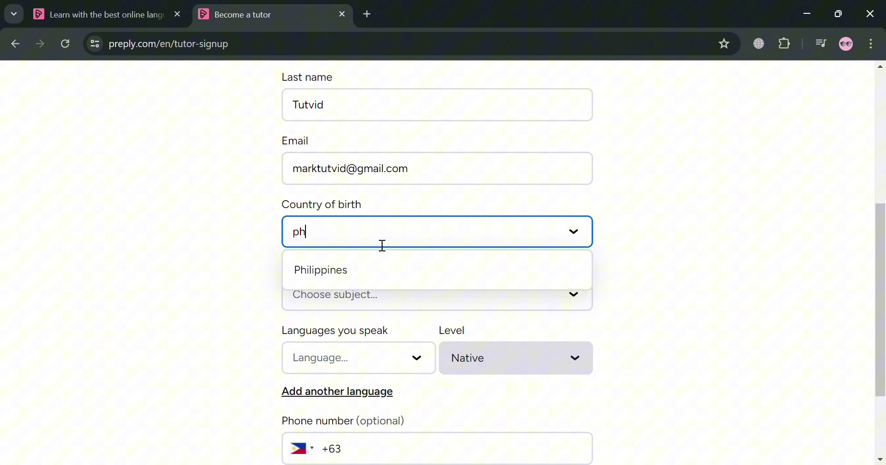
key(ctrl+a)
click(446, 265)
Choose English as the subject to teach
click(435, 293)
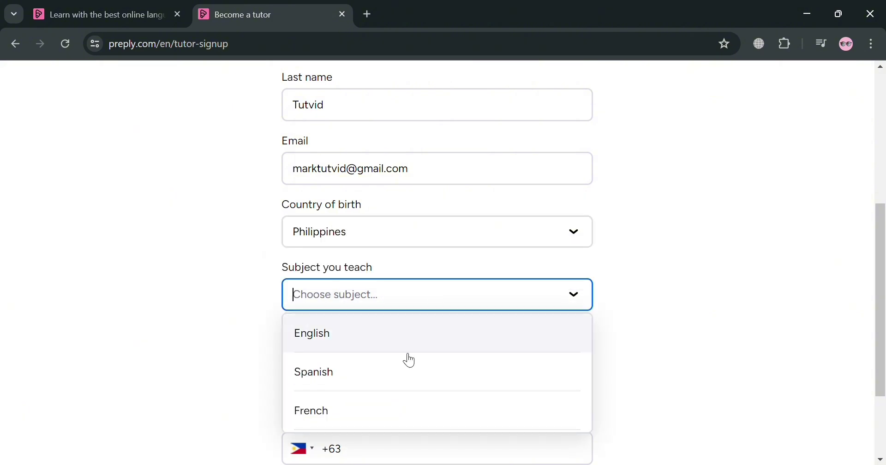
scroll(438, 325, down, 3)
scroll(438, 325, down, 2)
scroll(442, 353, up, 3)
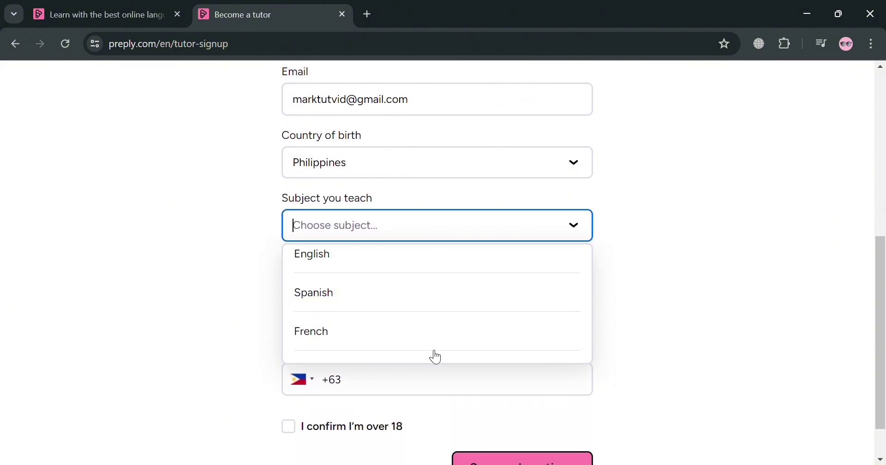
click(444, 272)
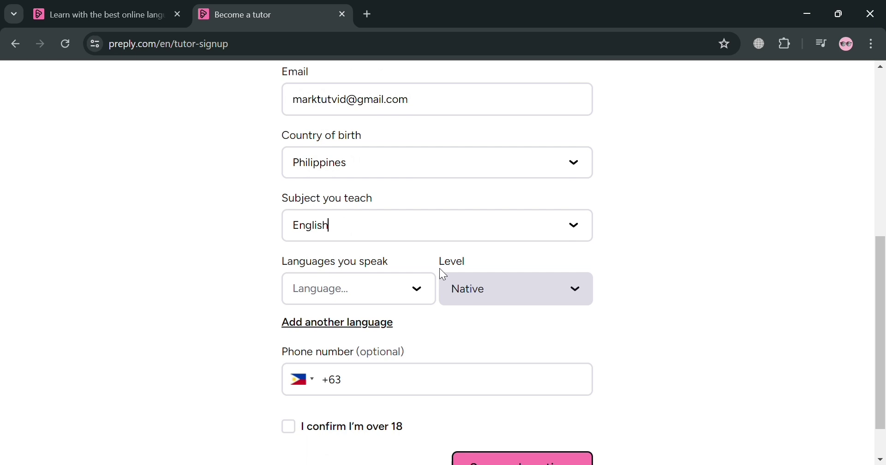
Add English as a spoken language
click(414, 297)
scroll(376, 338, down, 3)
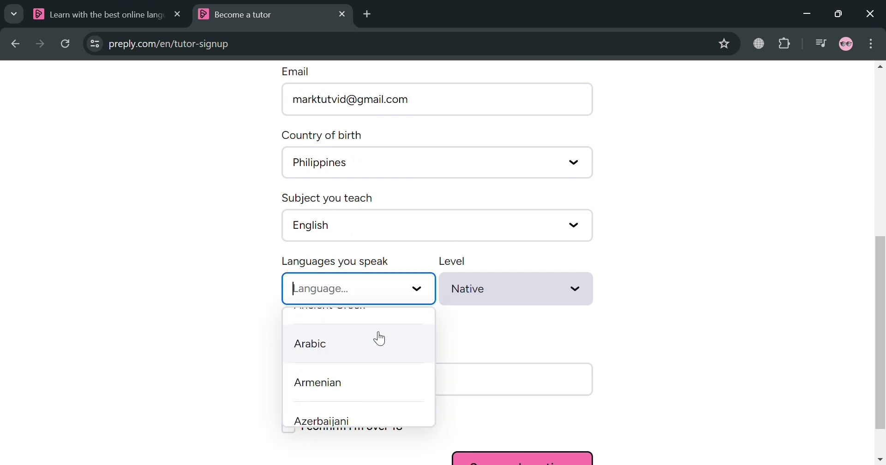
text(eng)
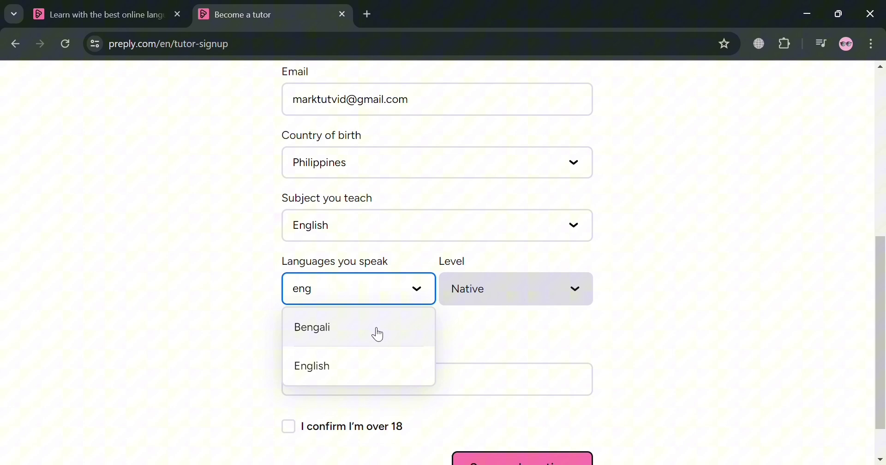
click(384, 369)
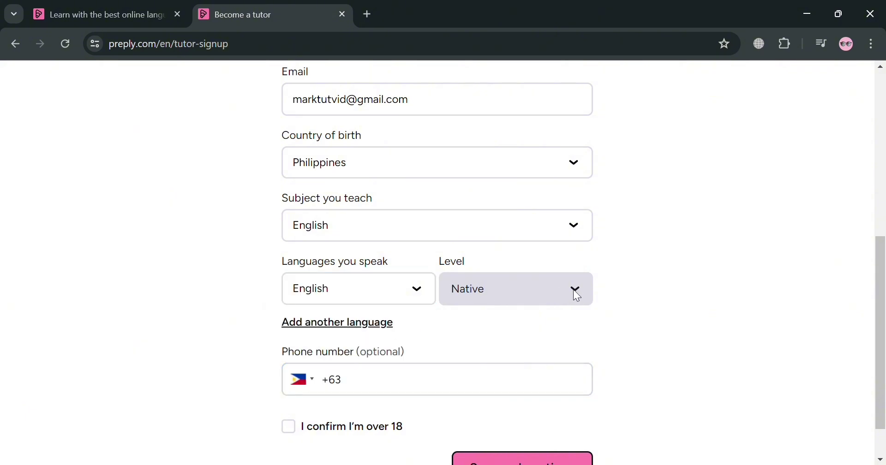
drag(465, 288, 468, 288)
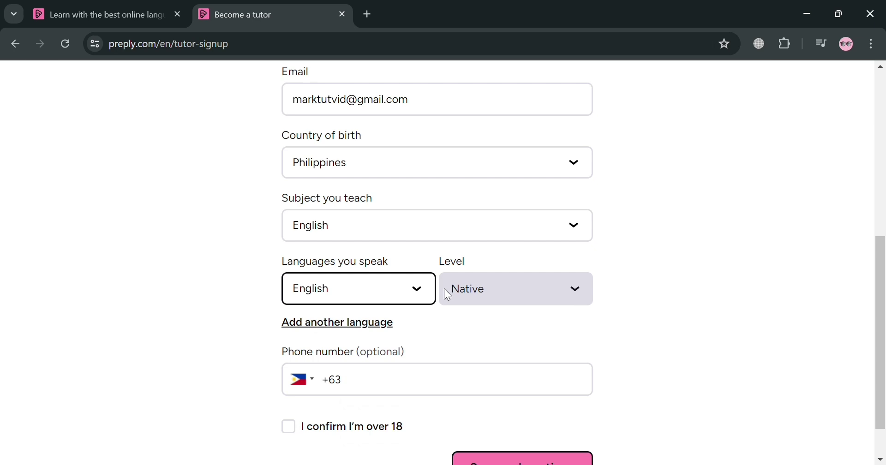
Change the spoken language to Spanish (Native) and save the About details
click(420, 291)
click(492, 338)
click(389, 299)
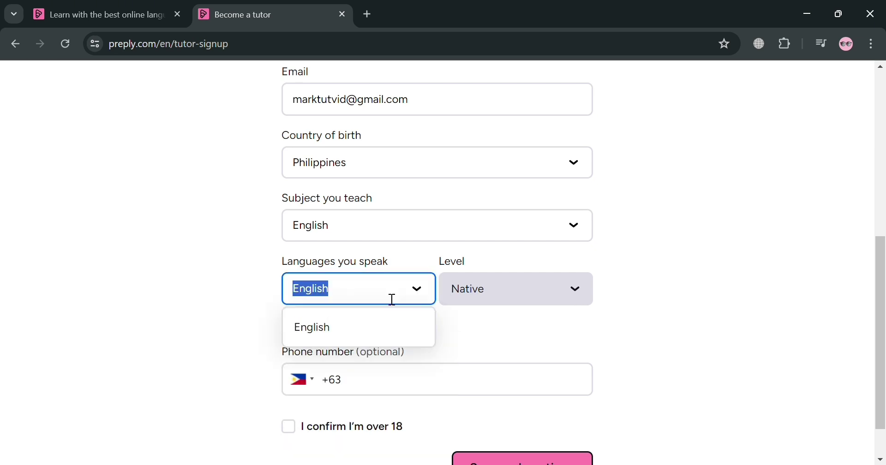
text(spa)
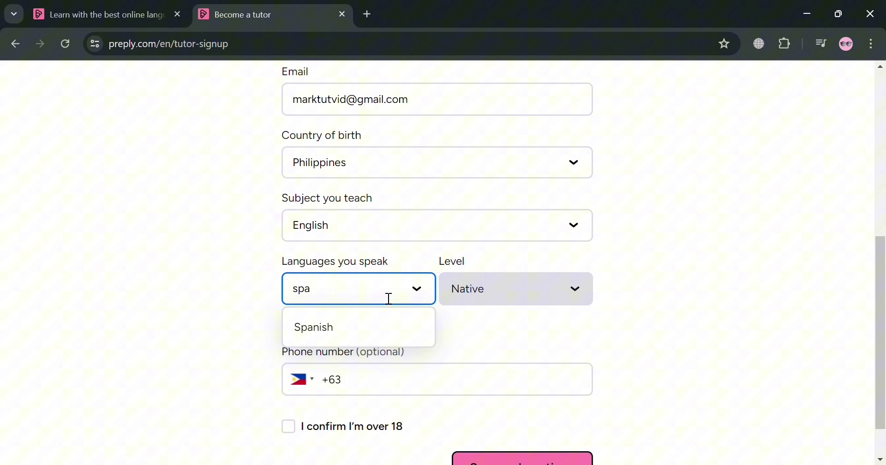
click(389, 326)
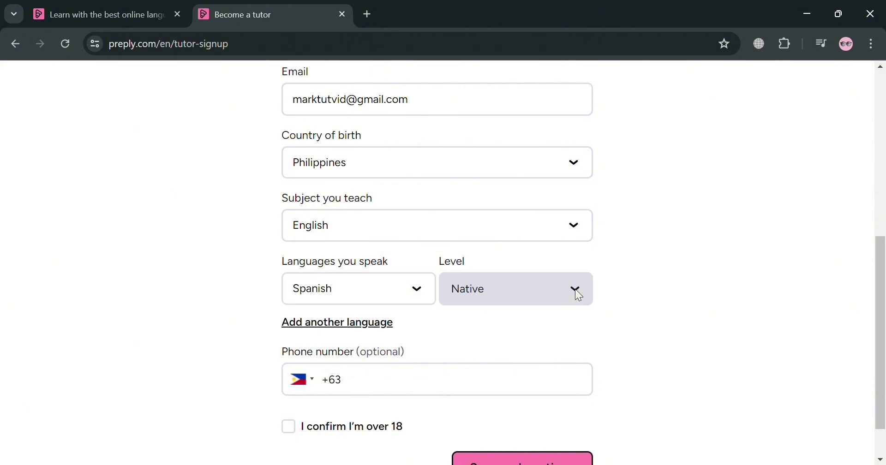
scroll(572, 290, down, 1)
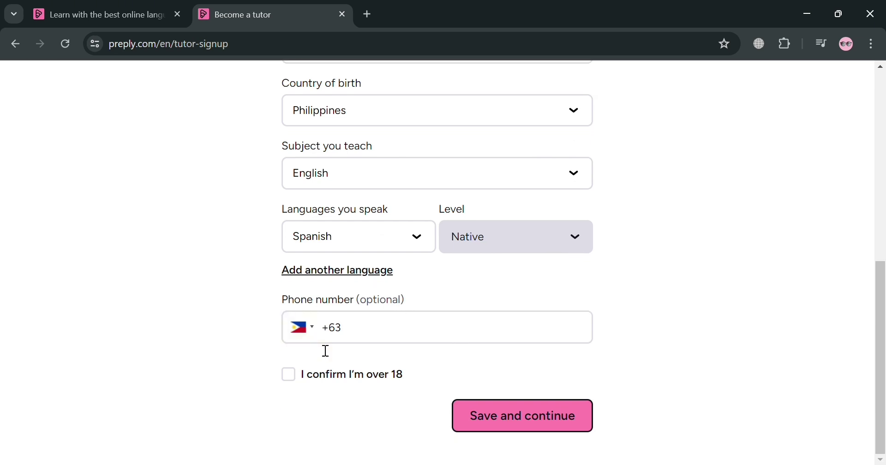
click(418, 333)
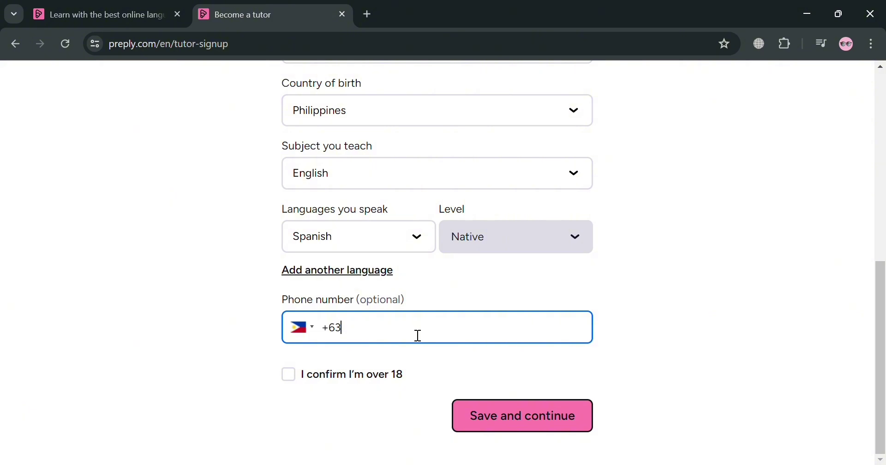
key(Return)
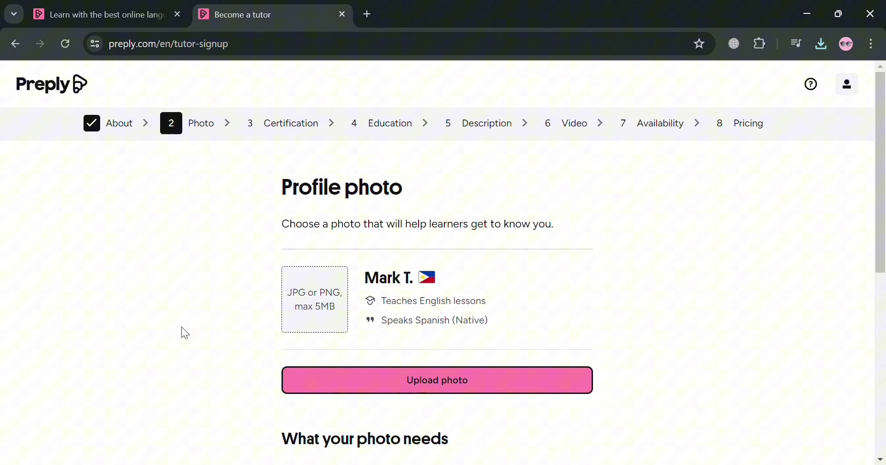
Scroll through the Profile photo step and return to its step bar and photo box
scroll(189, 323, down, 1)
scroll(198, 308, down, 5)
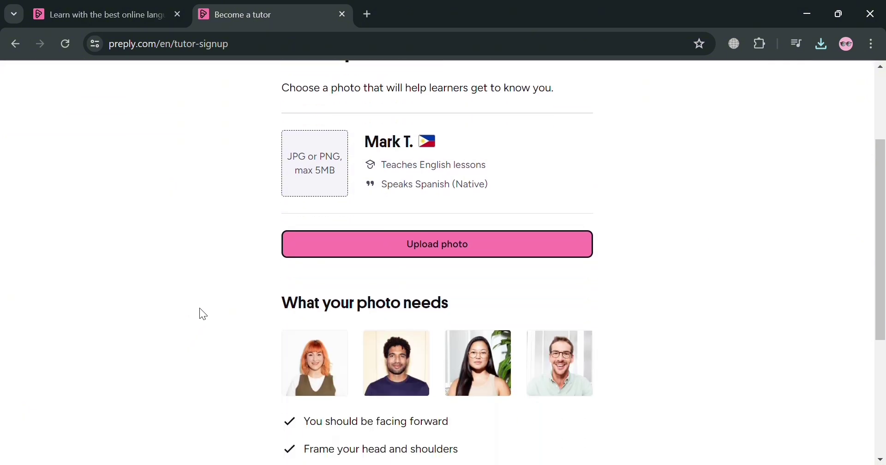
scroll(198, 308, up, 1)
scroll(199, 307, up, 5)
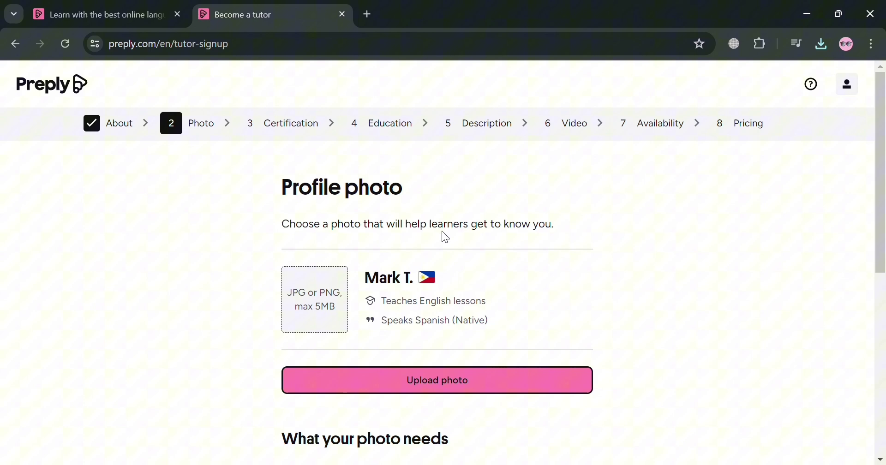
scroll(288, 244, down, 1)
scroll(285, 240, down, 1)
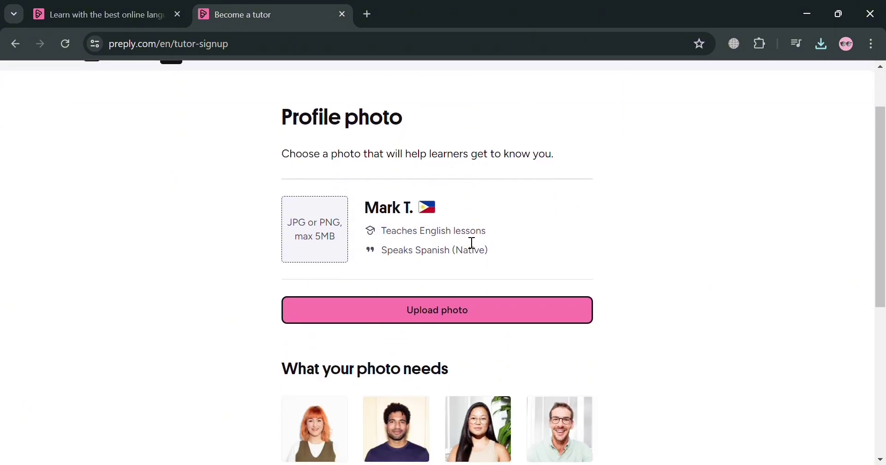
scroll(471, 241, down, 6)
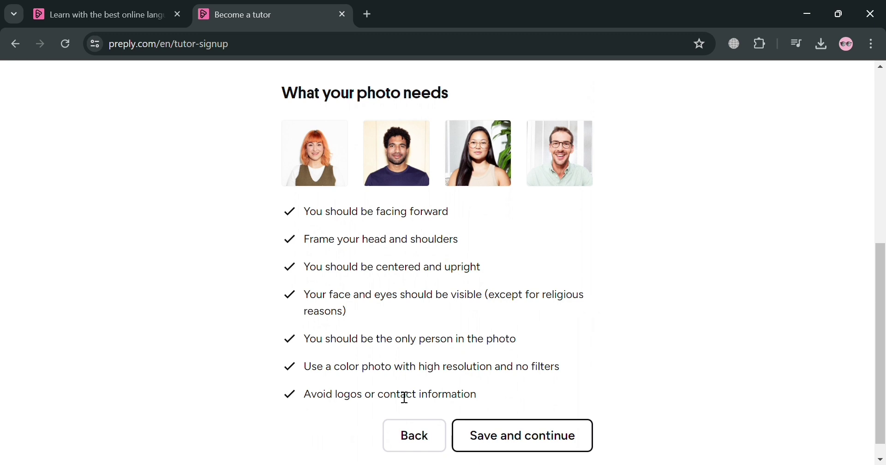
scroll(401, 396, down, 1)
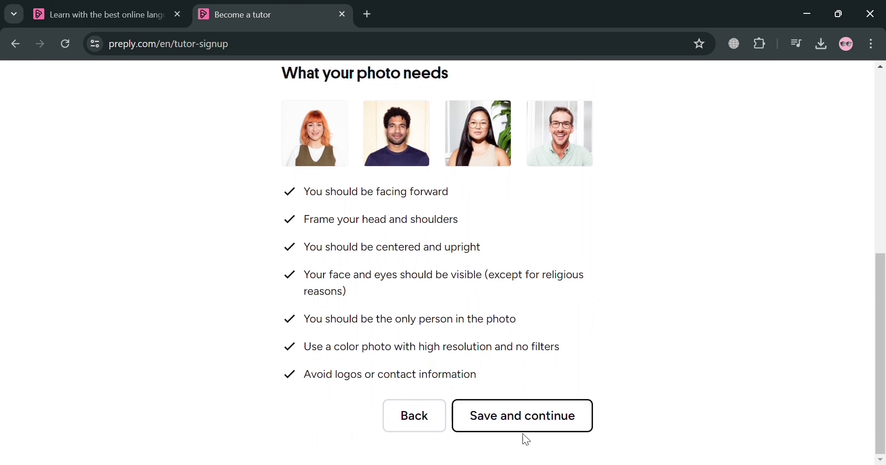
scroll(523, 434, up, 6)
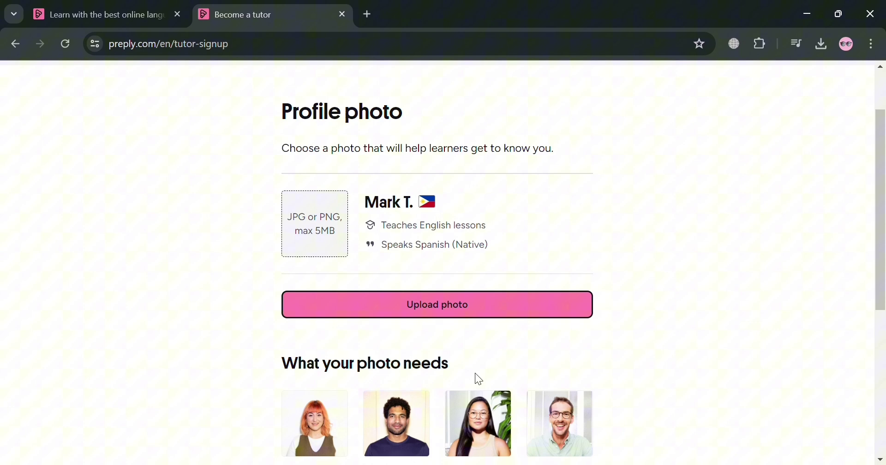
scroll(475, 373, up, 2)
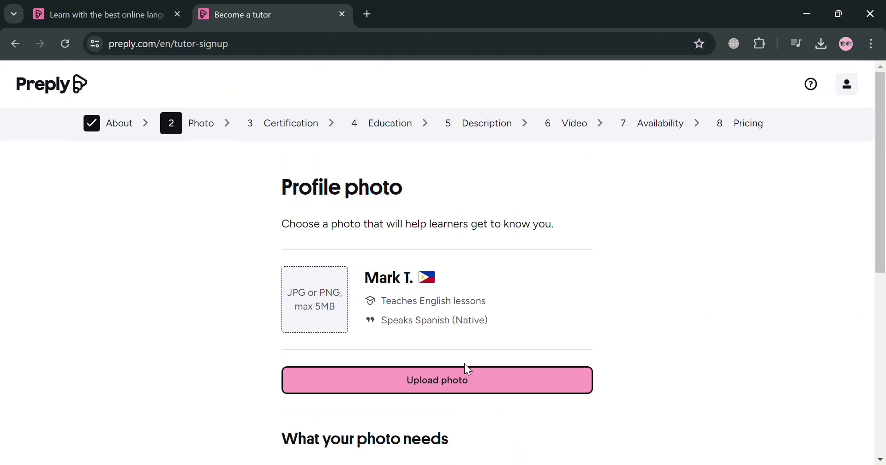
Crop the portrait around the face, save it as the profile photo, and continue
click(318, 311)
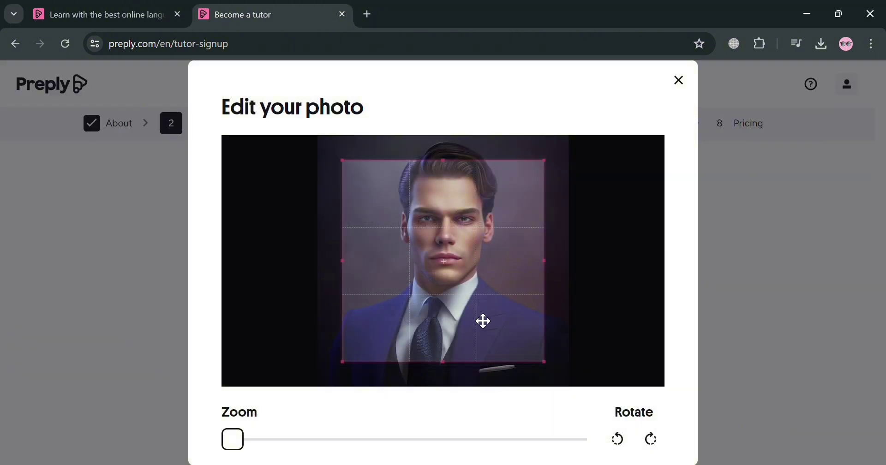
drag(544, 275, 502, 263)
scroll(421, 415, down, 1)
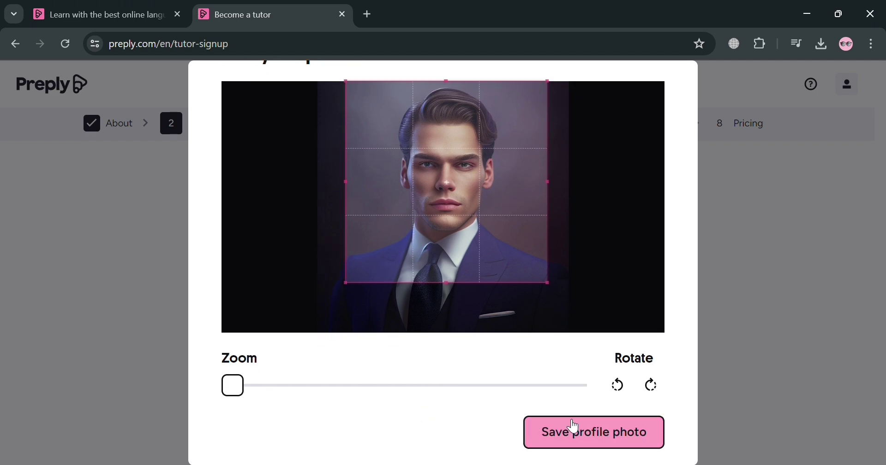
click(602, 432)
scroll(485, 389, down, 6)
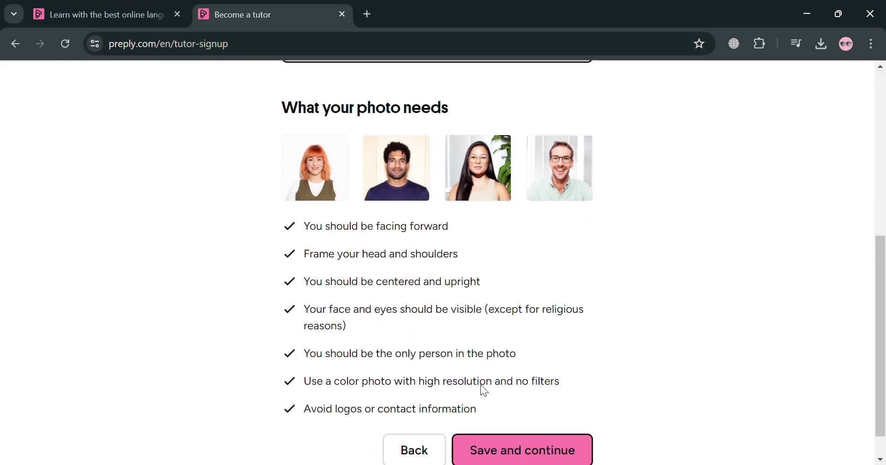
scroll(482, 388, down, 1)
click(521, 417)
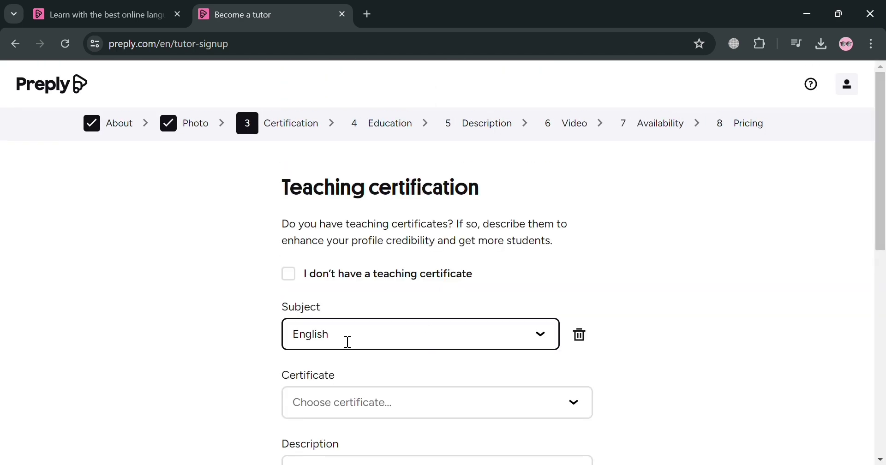
Tick 'I don't have a teaching certificate' and save the Certification step
scroll(346, 343, down, 3)
scroll(286, 238, up, 2)
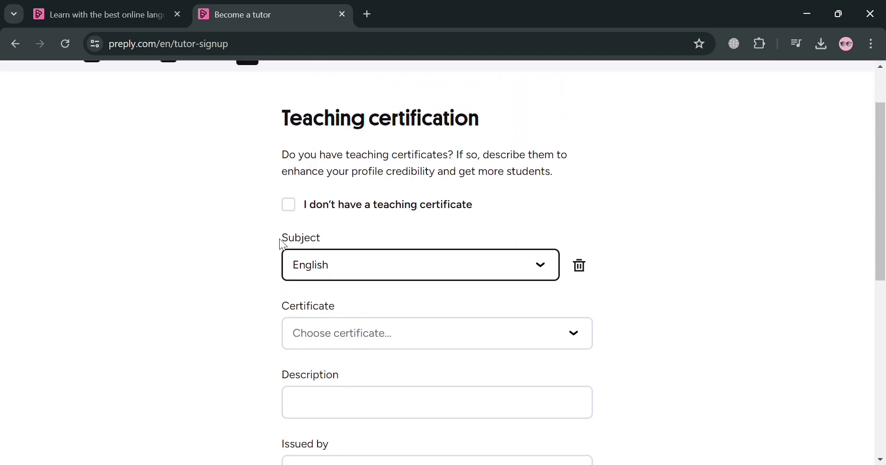
scroll(417, 221, up, 2)
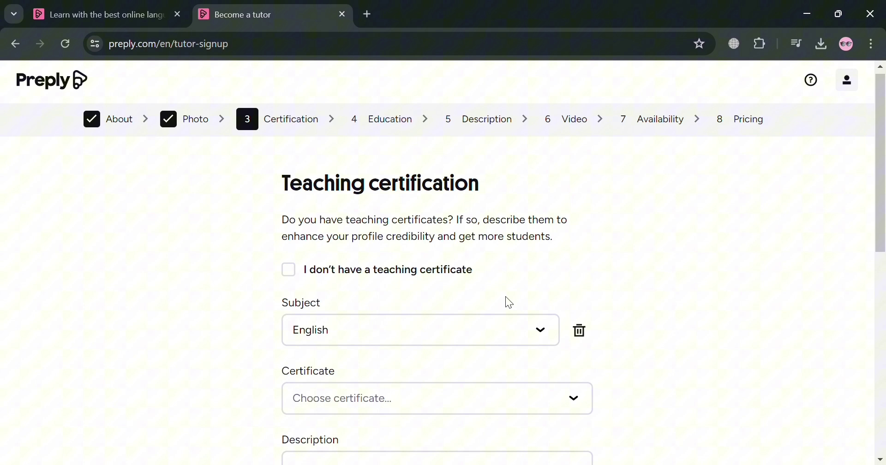
scroll(504, 300, down, 4)
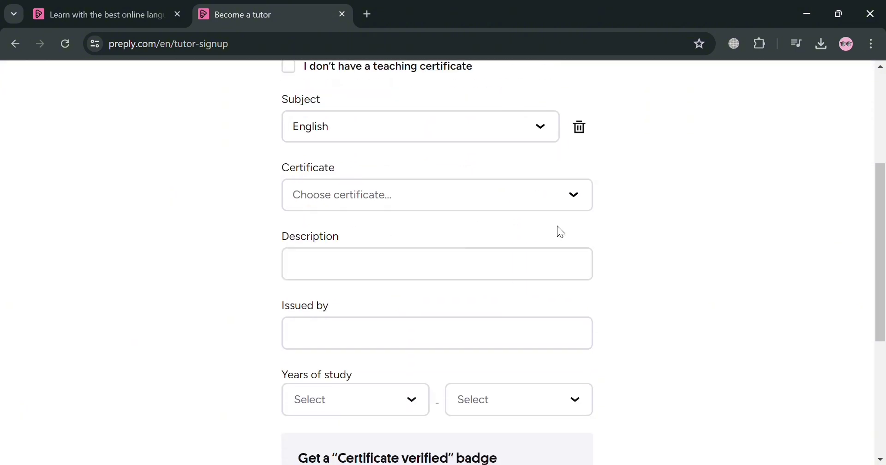
scroll(502, 336, down, 3)
scroll(471, 327, down, 1)
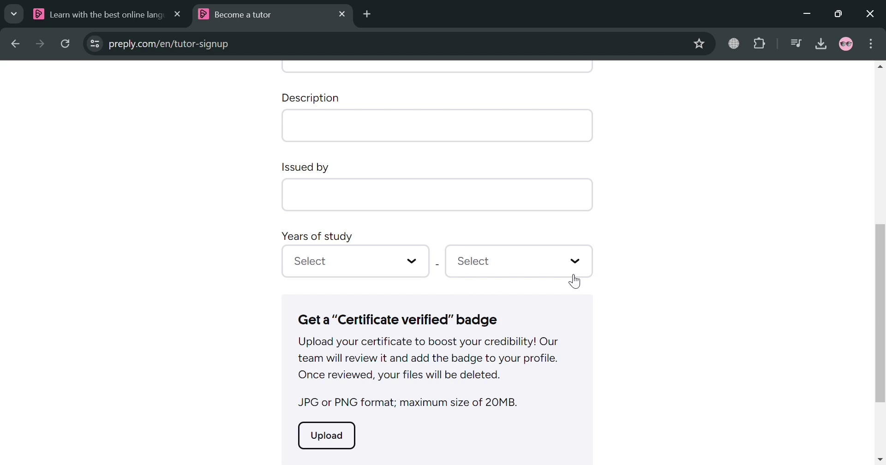
scroll(579, 274, down, 2)
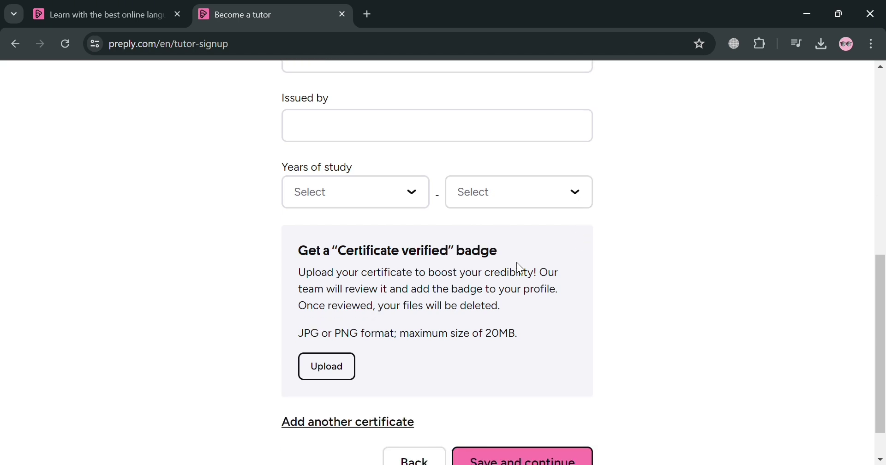
scroll(485, 277, down, 1)
scroll(443, 300, up, 3)
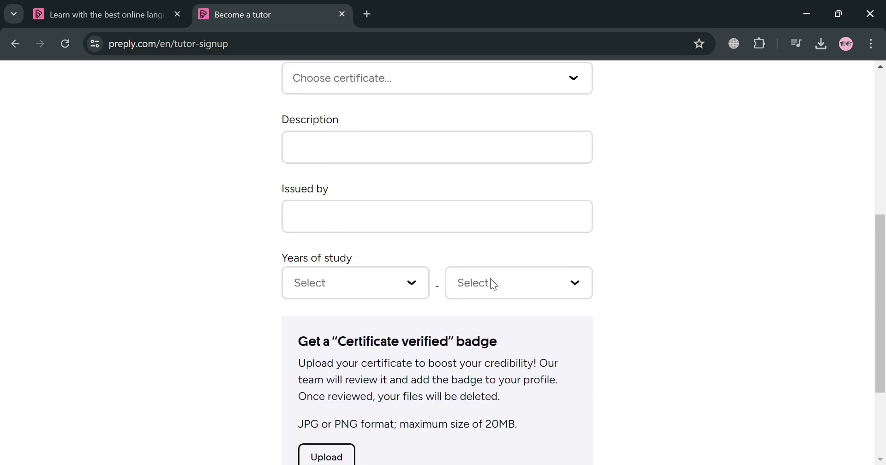
scroll(470, 291, up, 7)
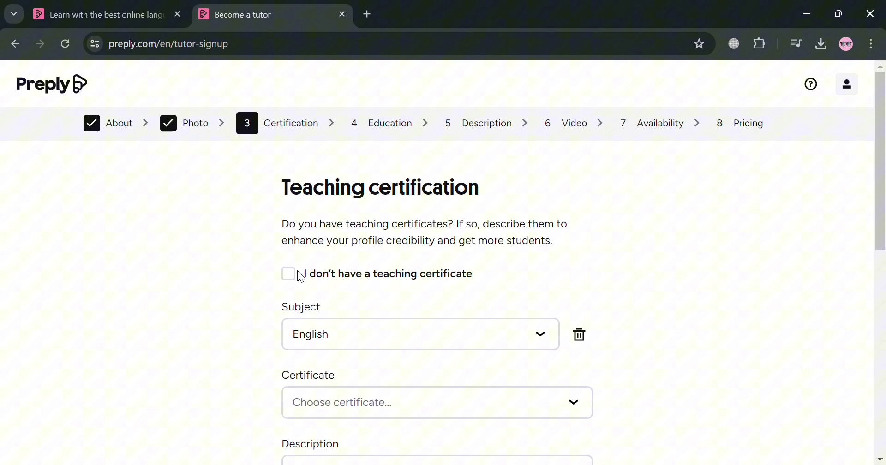
click(293, 278)
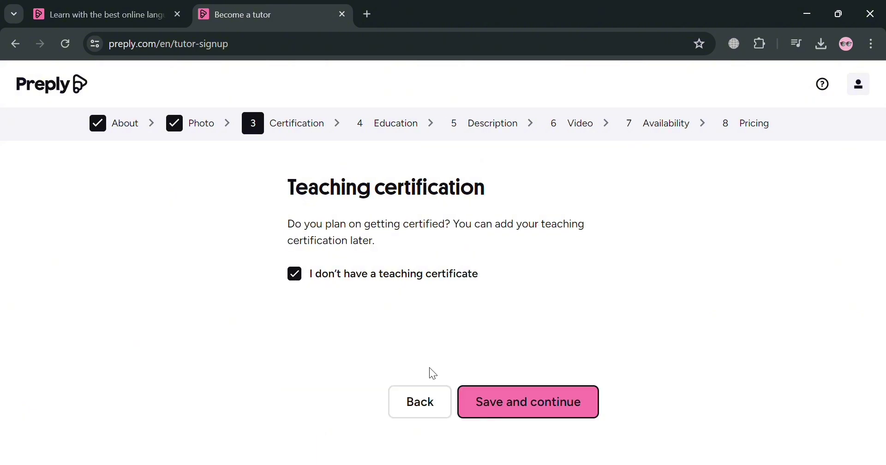
click(524, 405)
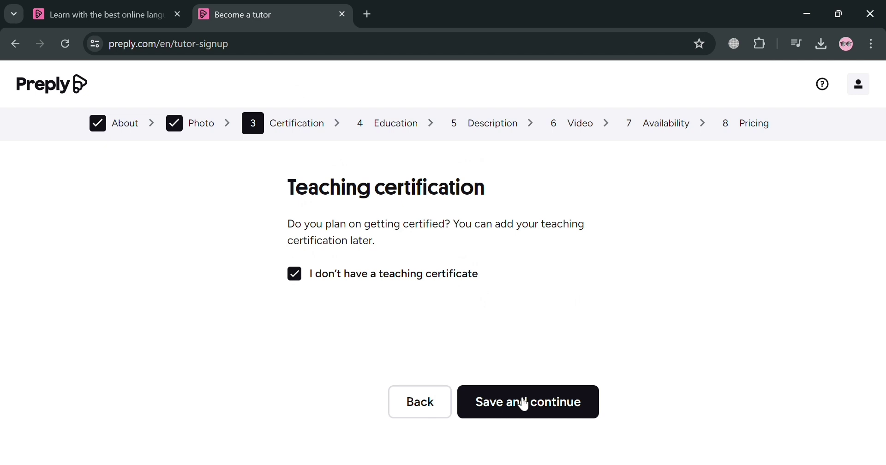
click(524, 405)
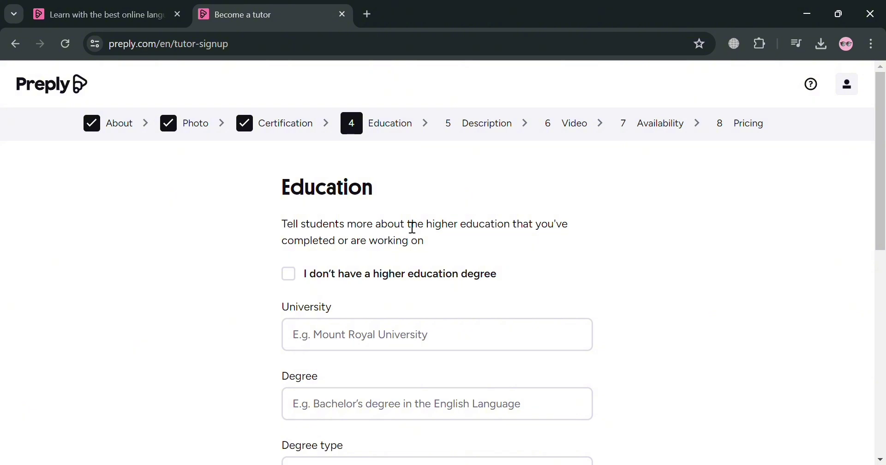
Tick 'I don't have a higher education degree' and save the Education step
drag(304, 275, 500, 280)
click(478, 292)
scroll(415, 300, down, 3)
scroll(406, 296, down, 3)
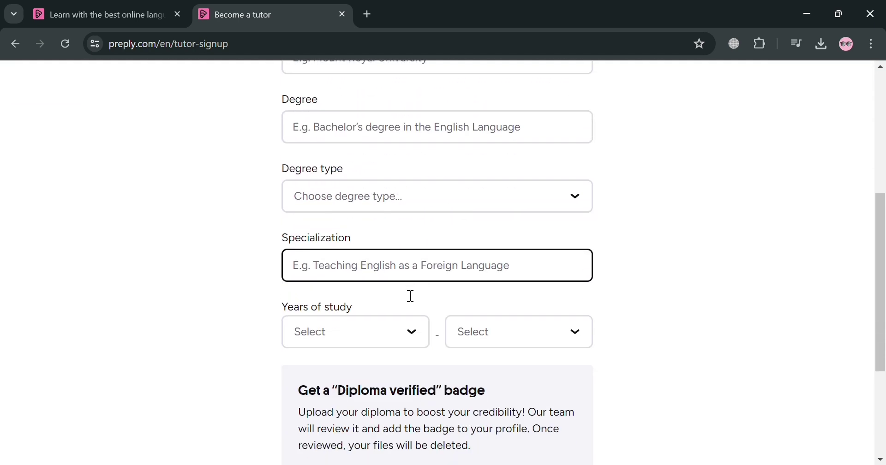
scroll(402, 291, up, 2)
scroll(400, 290, down, 2)
scroll(400, 288, down, 4)
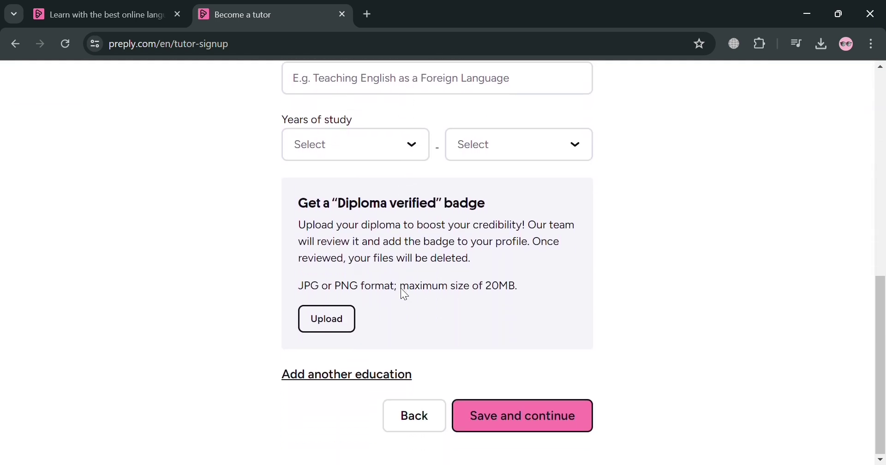
scroll(642, 351, up, 10)
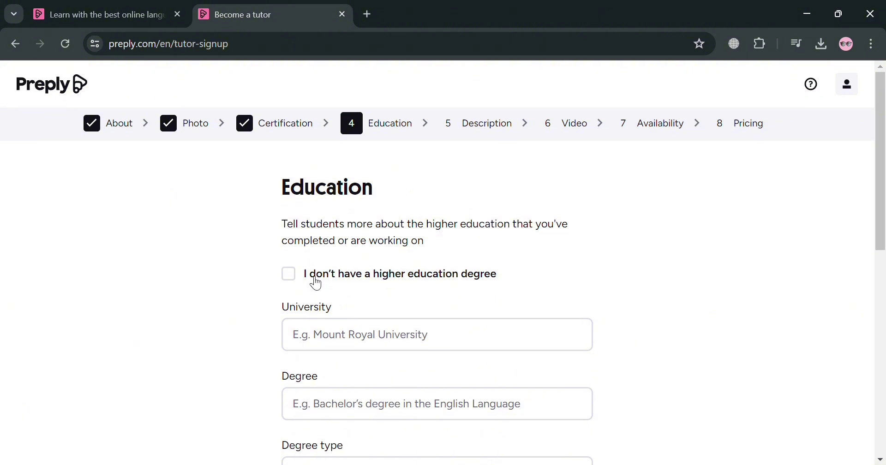
click(289, 274)
click(538, 399)
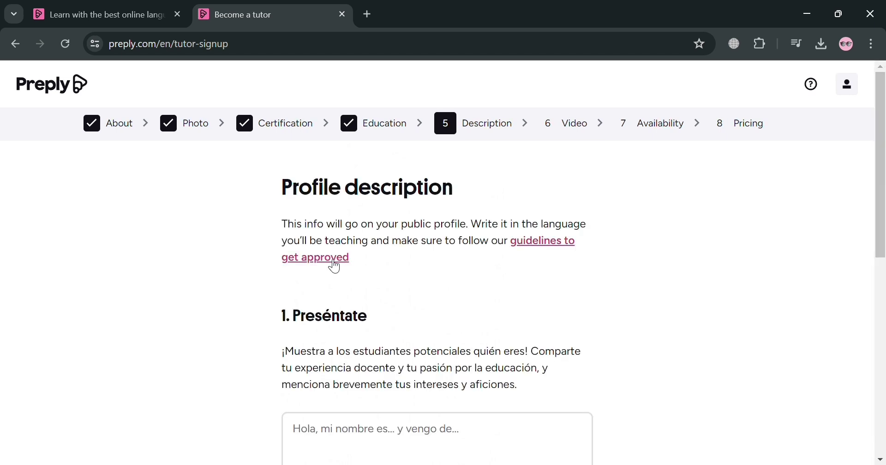
Review the Profile description page and place the cursor in the '1. Preséntate' introduction box
scroll(390, 314, down, 1)
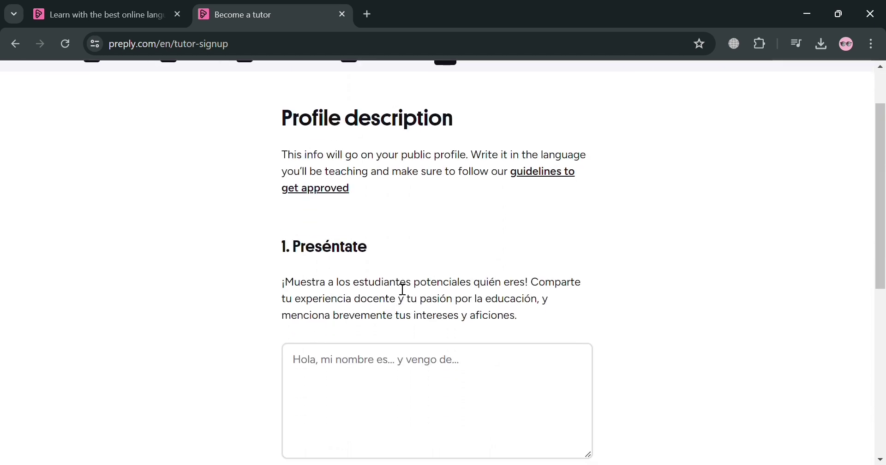
scroll(372, 269, down, 1)
scroll(435, 177, up, 3)
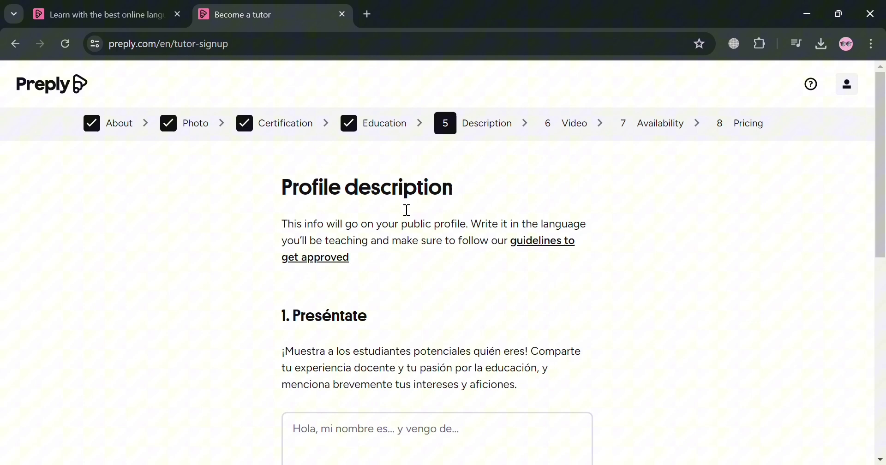
scroll(407, 251, down, 6)
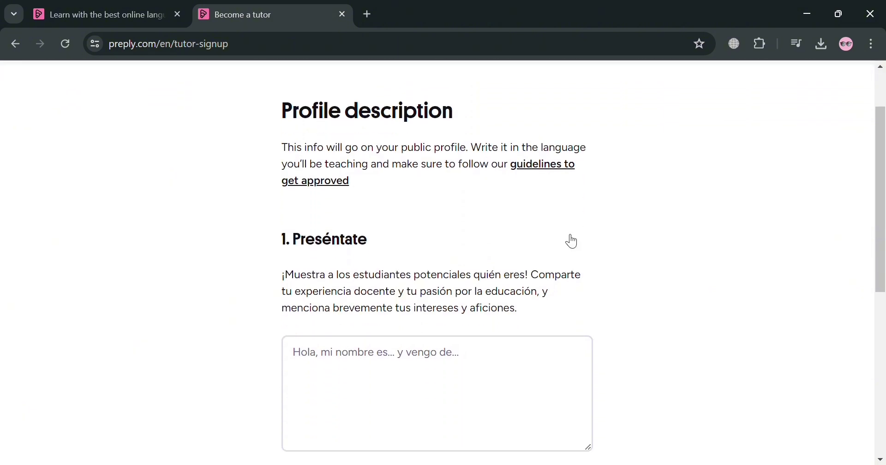
scroll(478, 223, down, 1)
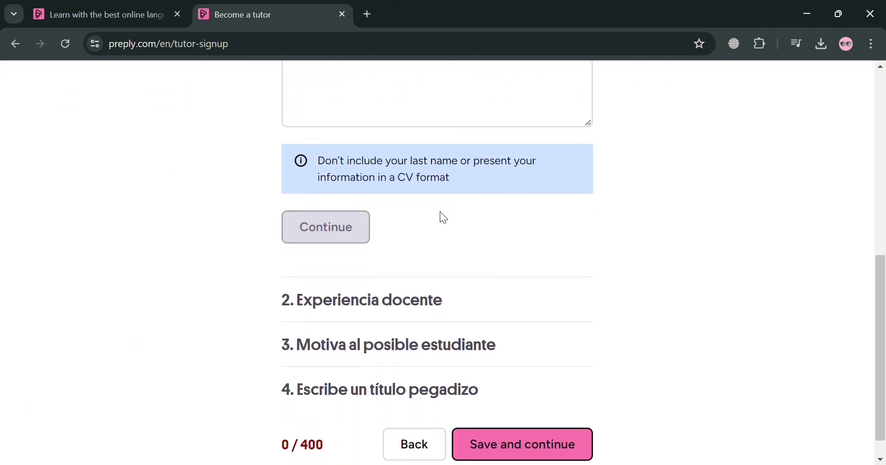
scroll(439, 216, up, 8)
scroll(517, 193, down, 8)
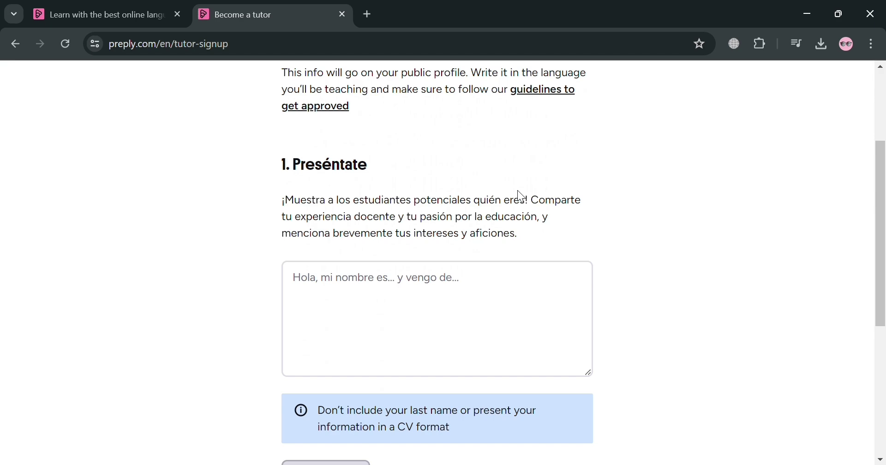
scroll(478, 213, up, 3)
scroll(427, 249, up, 3)
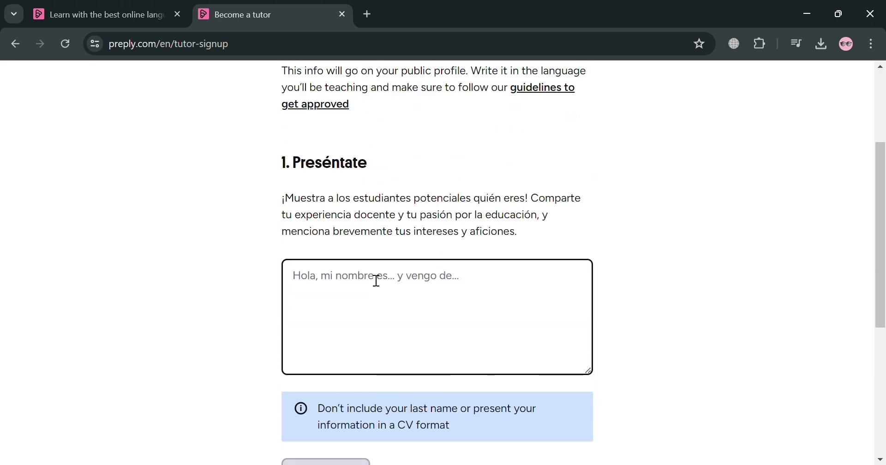
scroll(554, 176, up, 3)
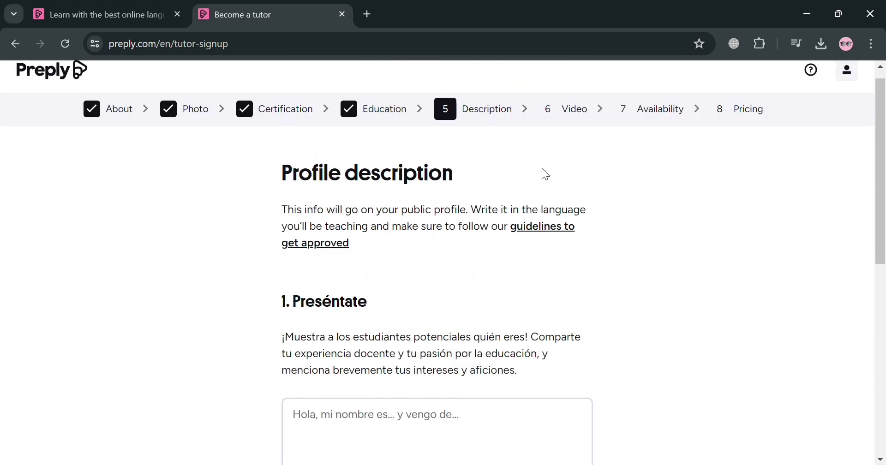
scroll(549, 195, down, 3)
click(460, 268)
scroll(450, 283, down, 1)
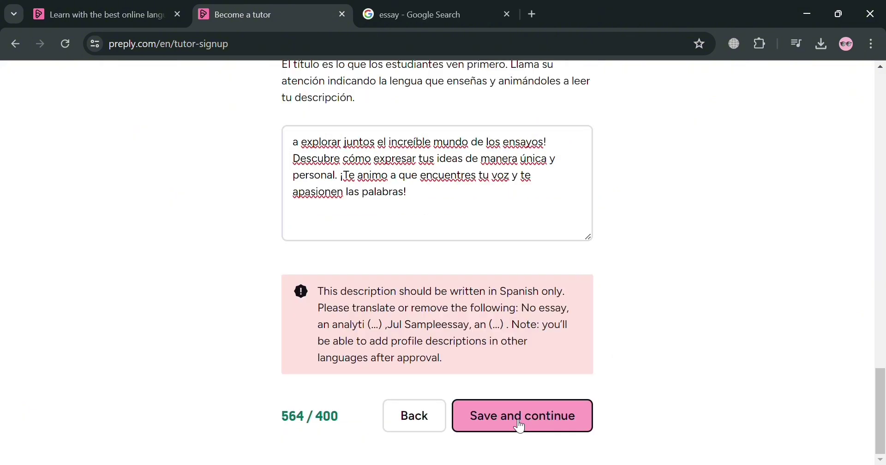
Save the description and move on to the Video introduction step
click(516, 417)
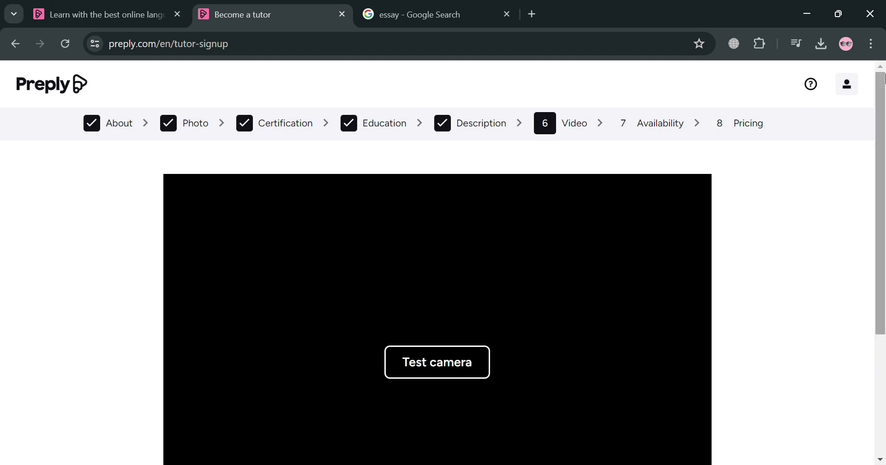
scroll(535, 216, down, 1)
scroll(534, 217, down, 3)
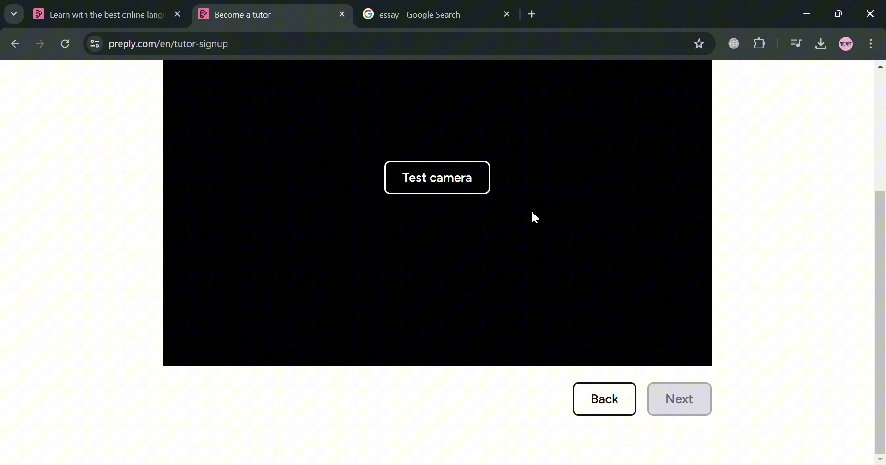
scroll(423, 249, up, 4)
scroll(423, 249, down, 4)
scroll(422, 246, up, 1)
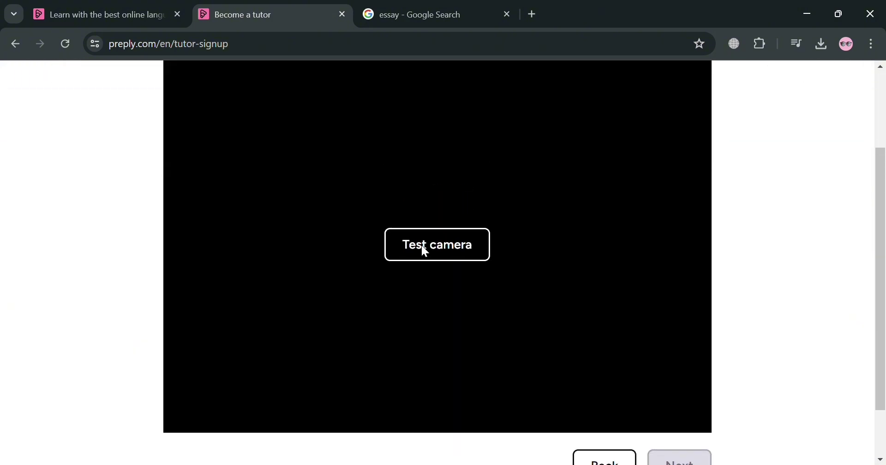
scroll(559, 270, down, 1)
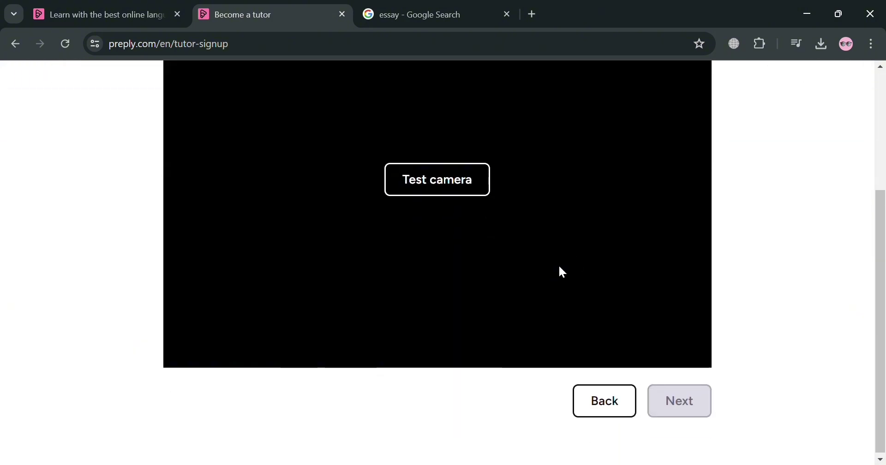
Dismiss the camera test and open the Upload video file picker
click(463, 166)
scroll(376, 363, up, 2)
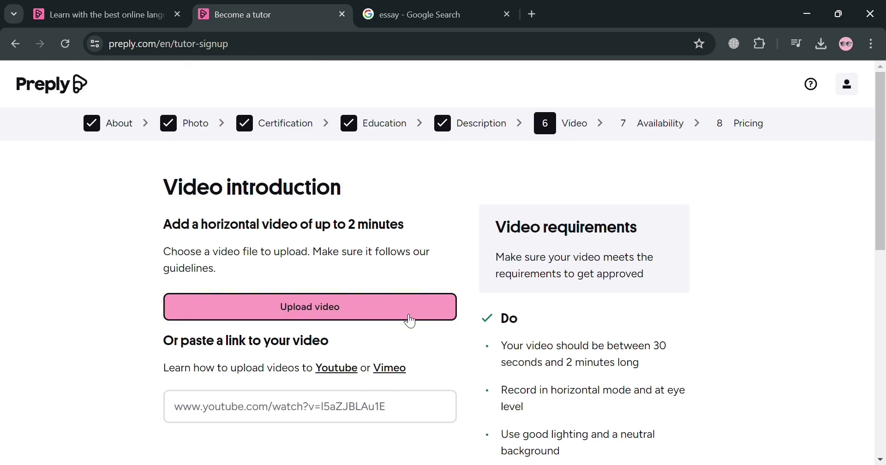
scroll(436, 291, down, 1)
scroll(351, 282, up, 1)
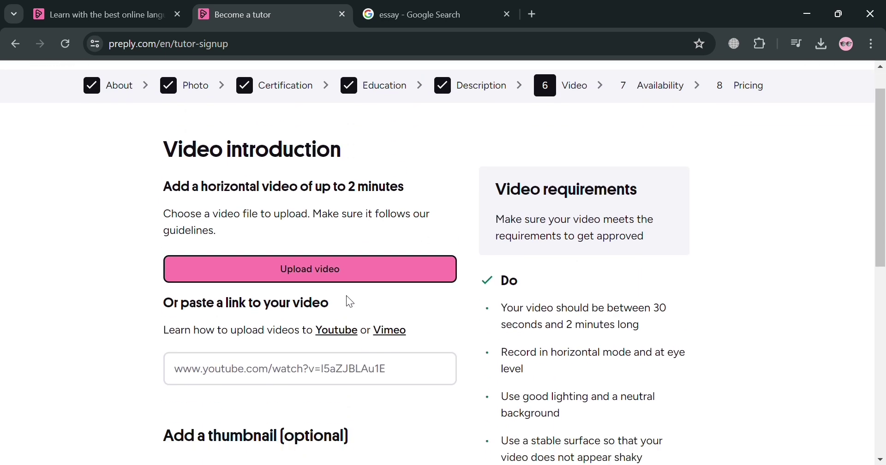
scroll(342, 299, down, 1)
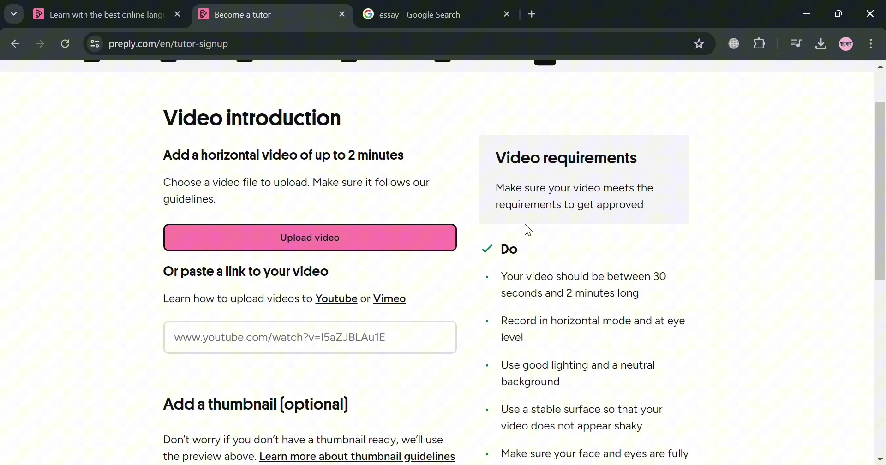
scroll(417, 255, down, 5)
scroll(396, 268, up, 6)
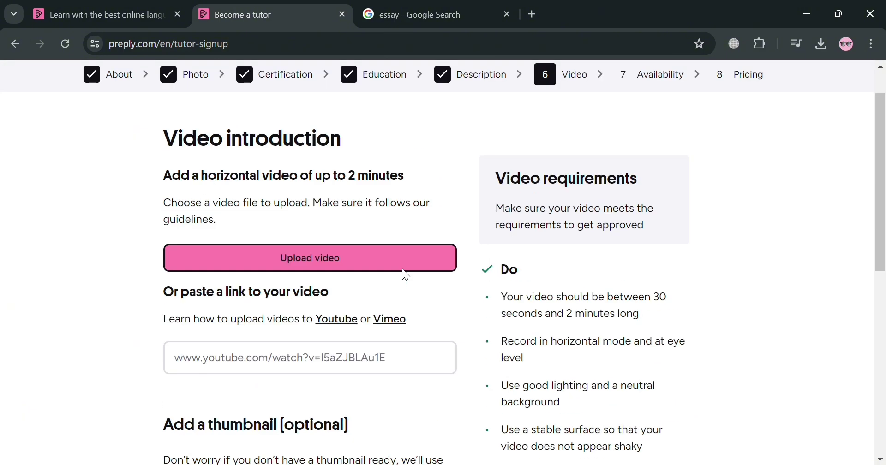
scroll(406, 273, up, 1)
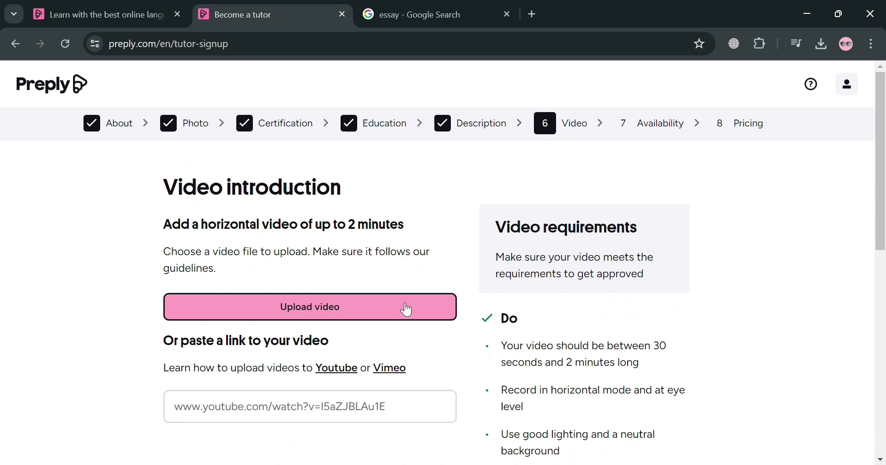
scroll(406, 309, down, 4)
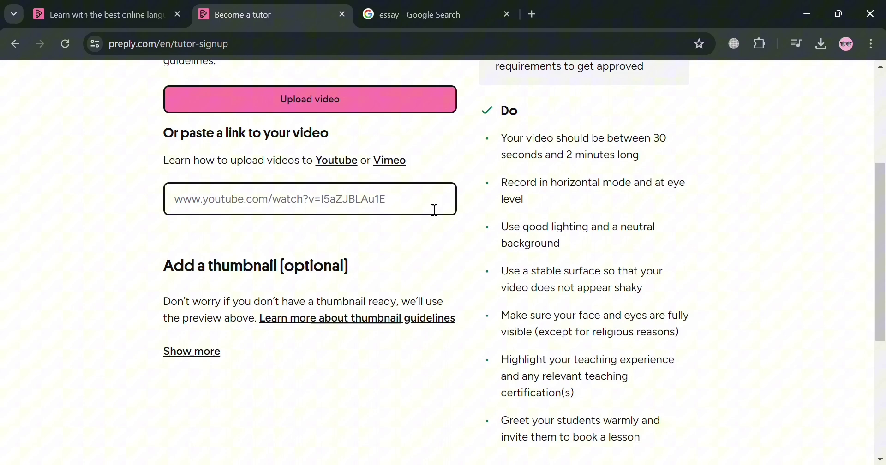
scroll(429, 277, down, 5)
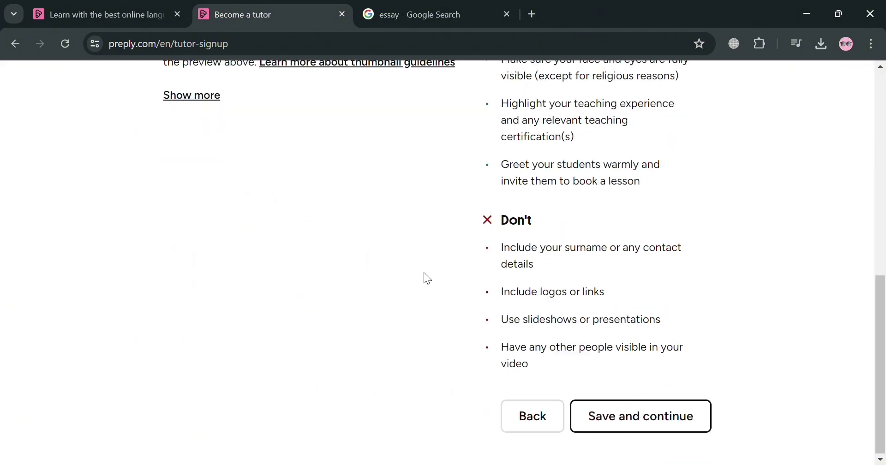
scroll(423, 272, up, 9)
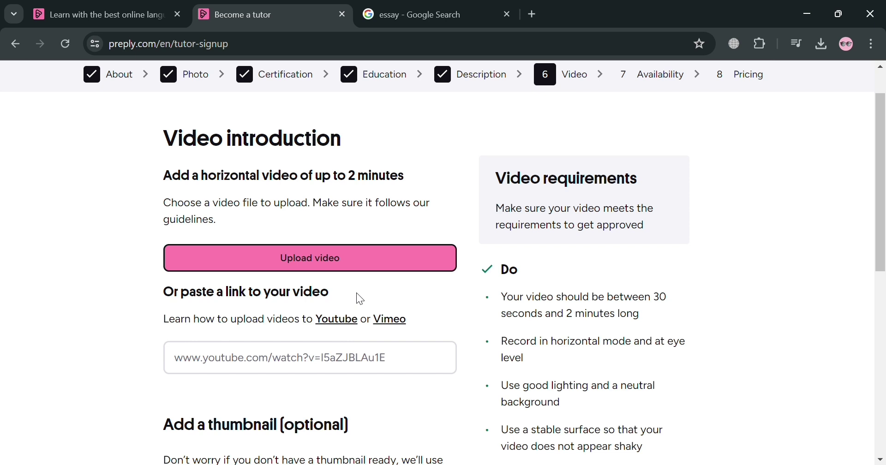
click(363, 271)
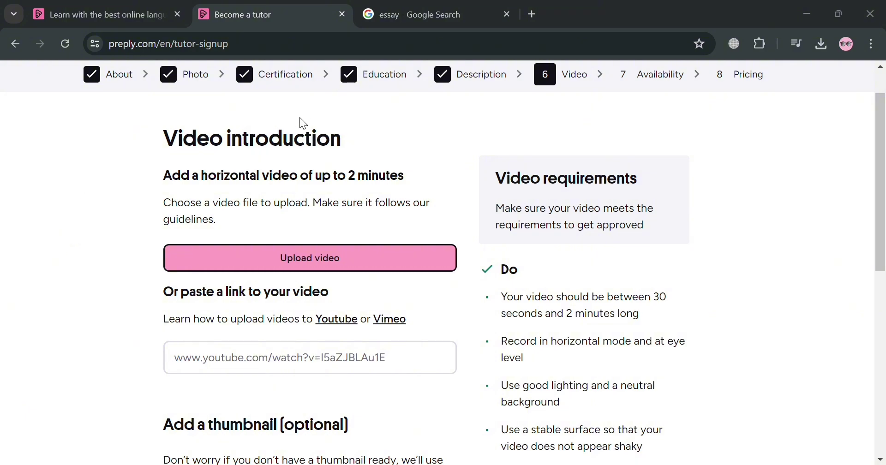
Select the intro video file so the 0:16 video uploads
click(288, 138)
scroll(331, 317, down, 6)
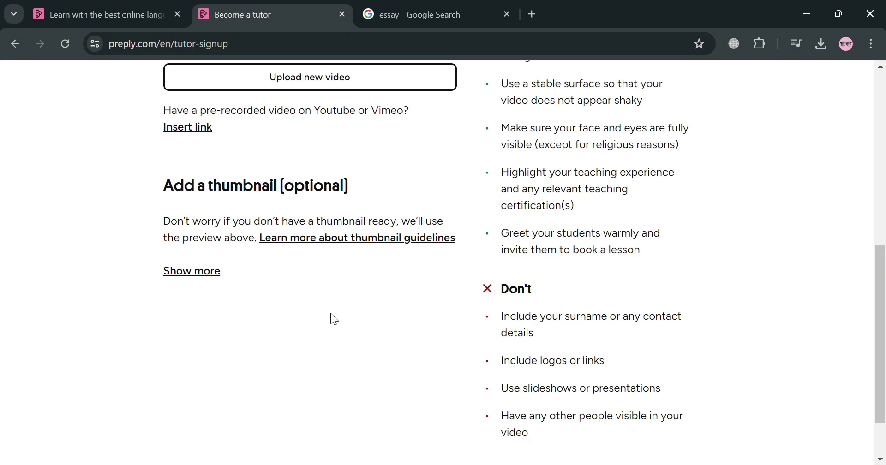
scroll(331, 312, up, 5)
scroll(392, 284, down, 7)
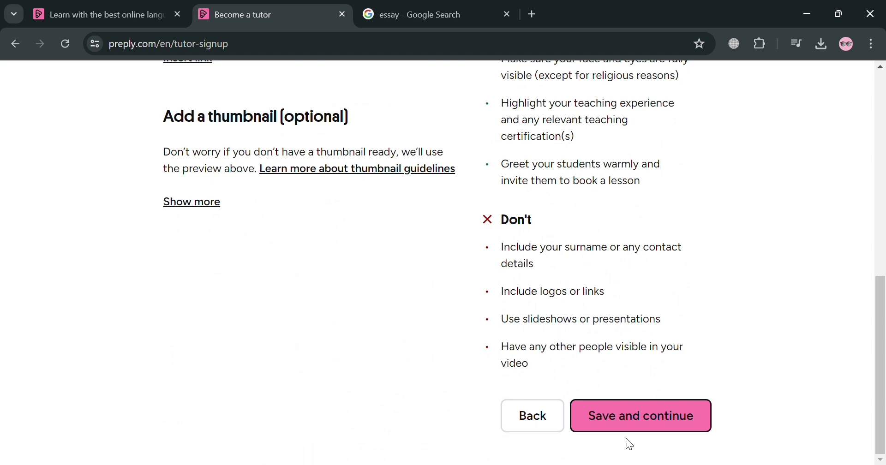
scroll(600, 426, up, 1)
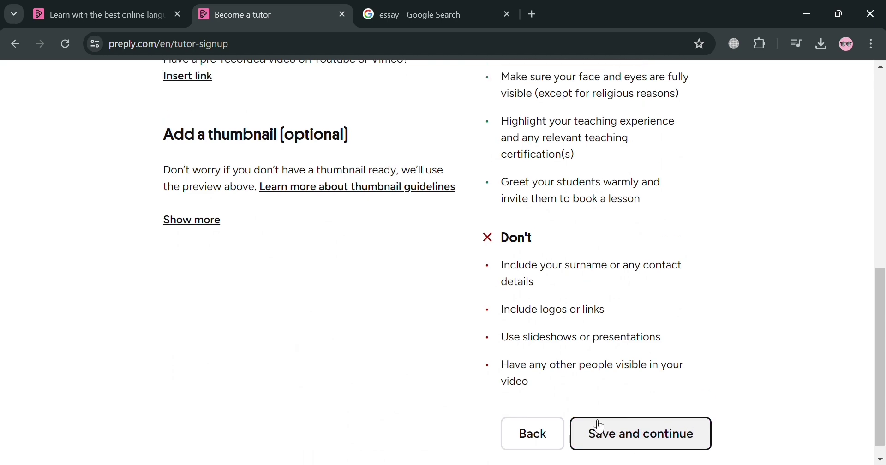
scroll(599, 427, up, 3)
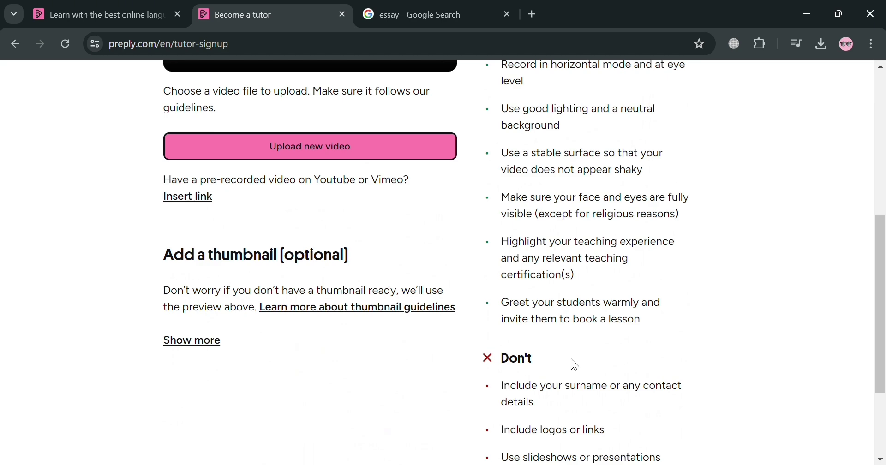
Save the Video step and continue to Availability
scroll(587, 317, up, 4)
scroll(587, 320, down, 1)
scroll(585, 317, down, 5)
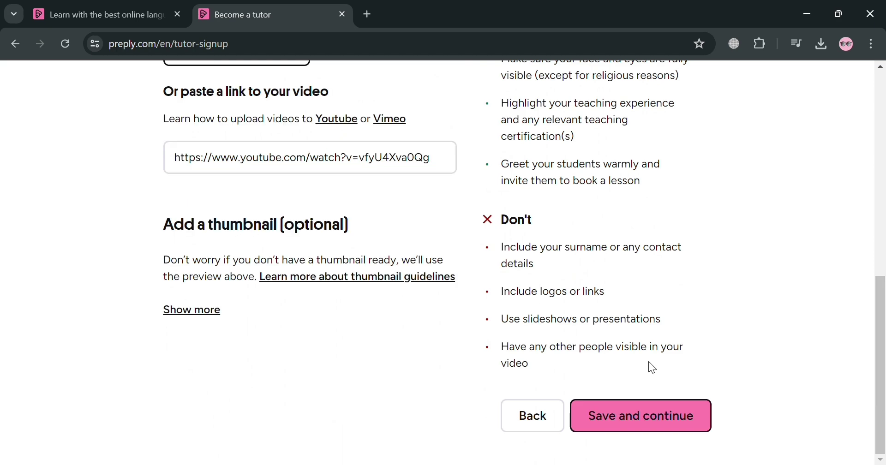
click(657, 413)
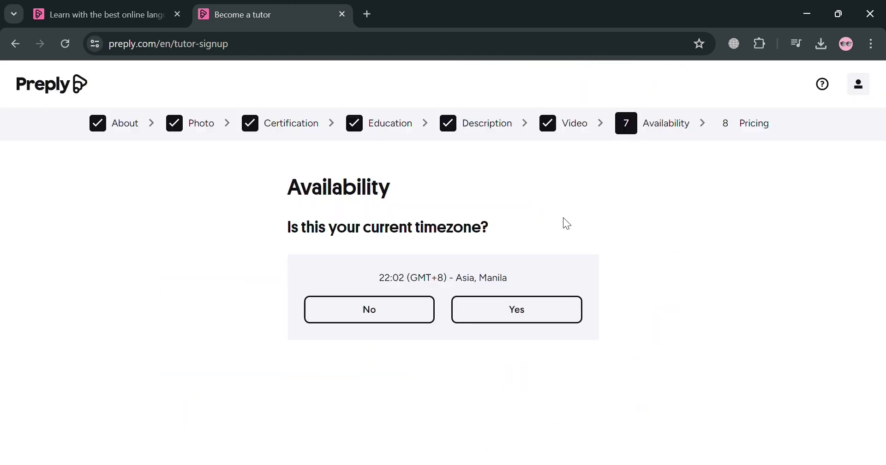
Confirm Asia, Manila (GMT+8) as the current timezone
click(463, 309)
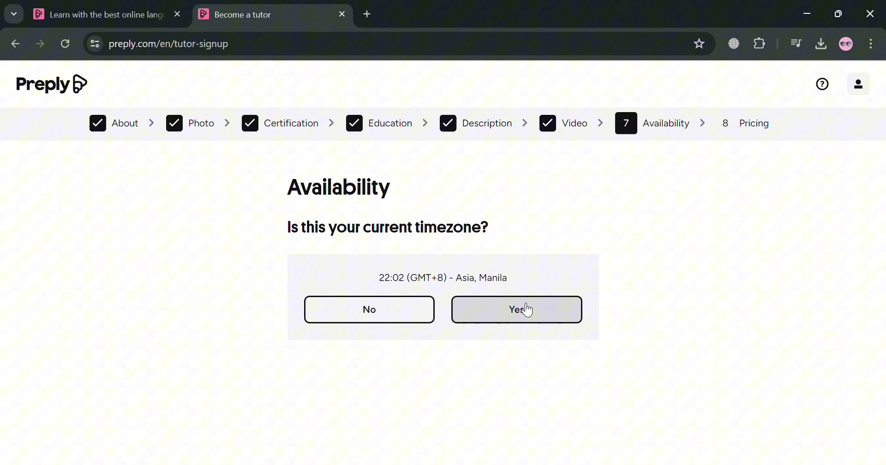
scroll(613, 237, down, 3)
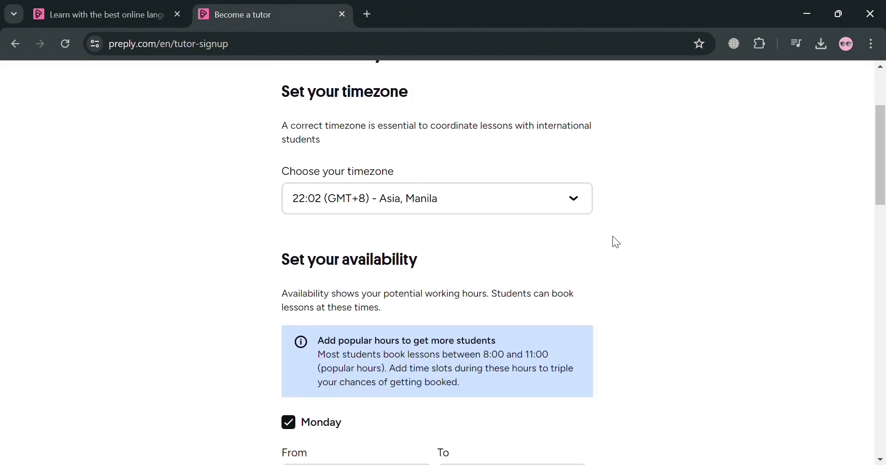
scroll(519, 244, down, 3)
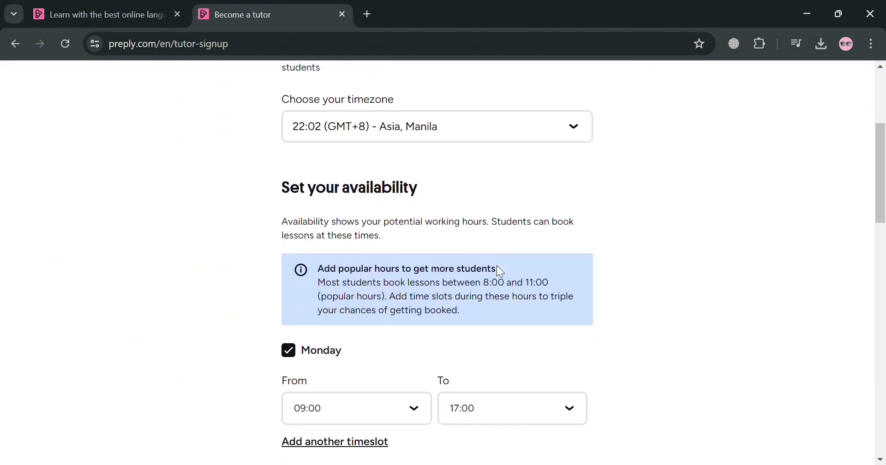
scroll(479, 276, down, 2)
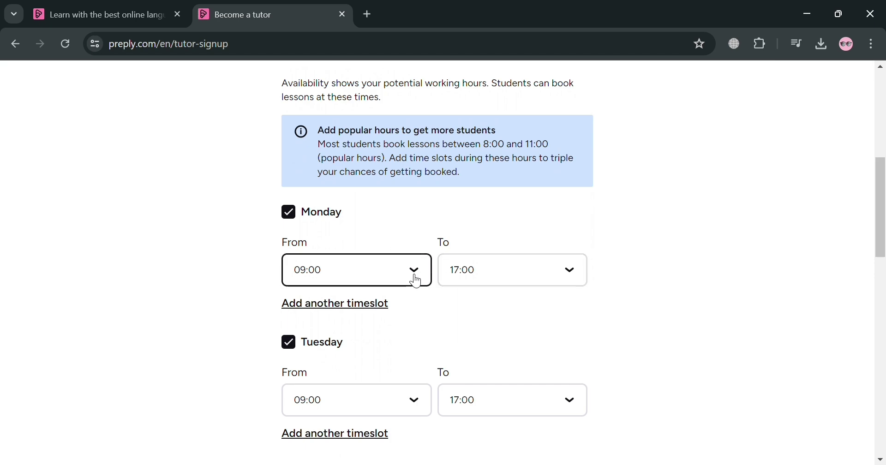
Check Monday's start-time options and keep it at 09:00
click(414, 281)
click(408, 273)
scroll(458, 328, down, 18)
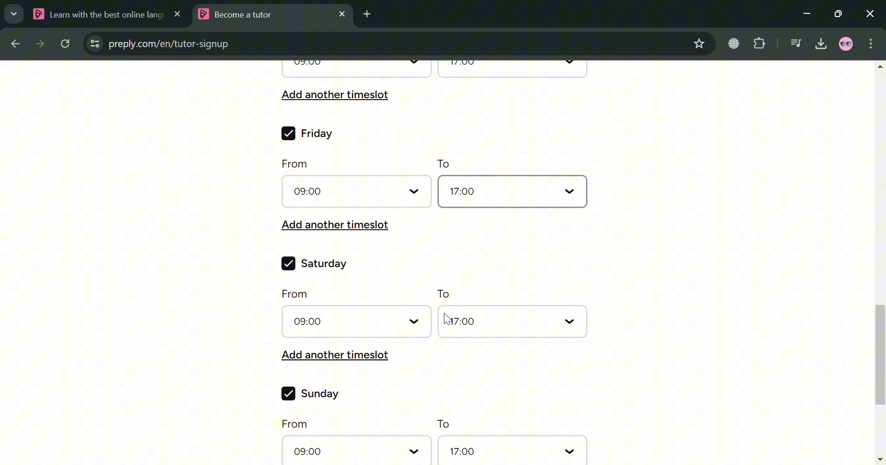
scroll(448, 318, up, 18)
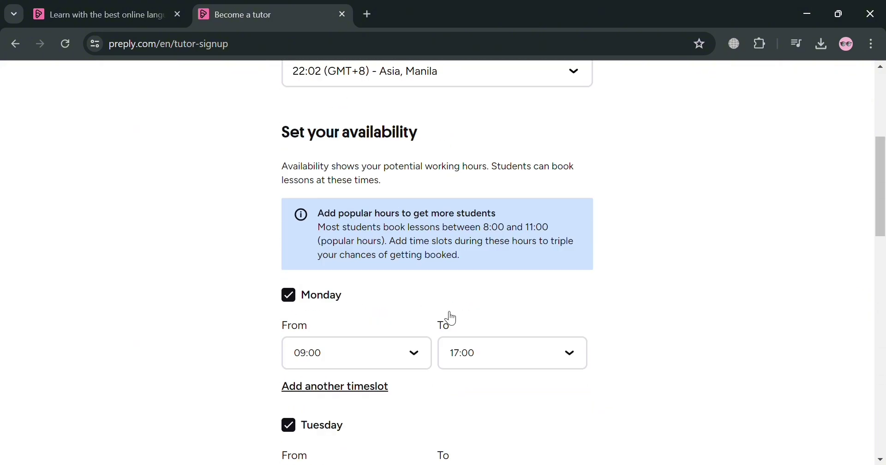
Toggle the Monday to Friday day checkboxes in the availability schedule
click(293, 314)
scroll(298, 295, down, 3)
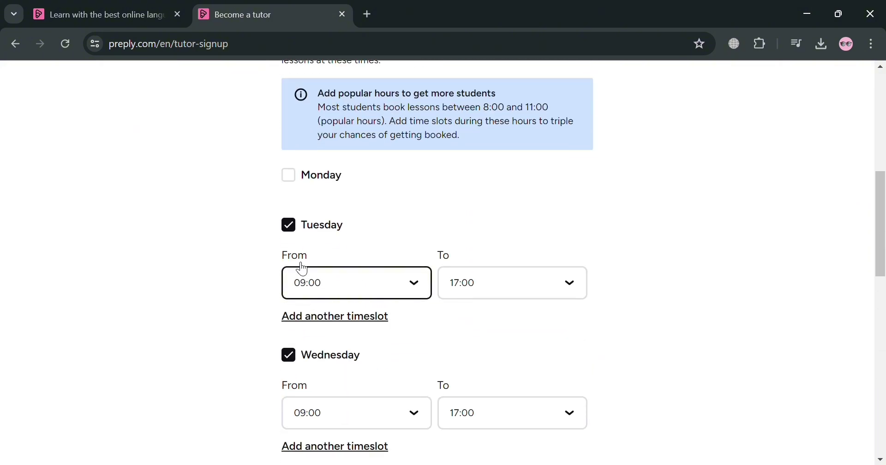
click(295, 228)
click(296, 277)
scroll(298, 277, down, 2)
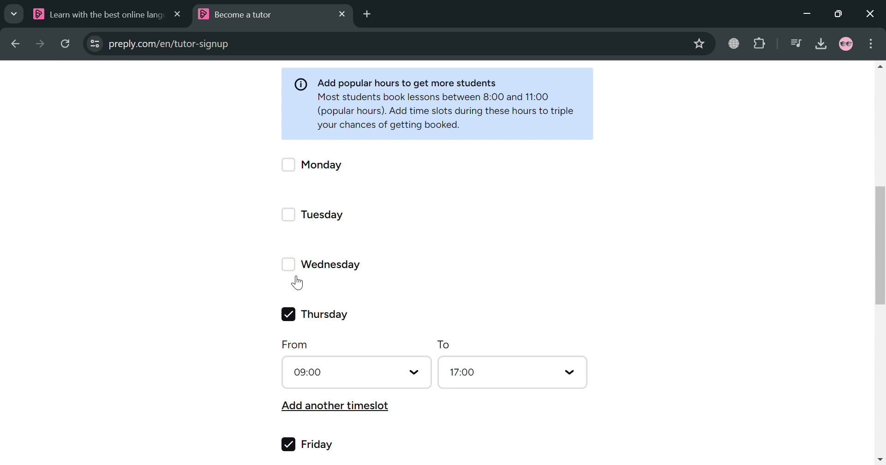
click(299, 259)
click(301, 308)
scroll(326, 355, down, 4)
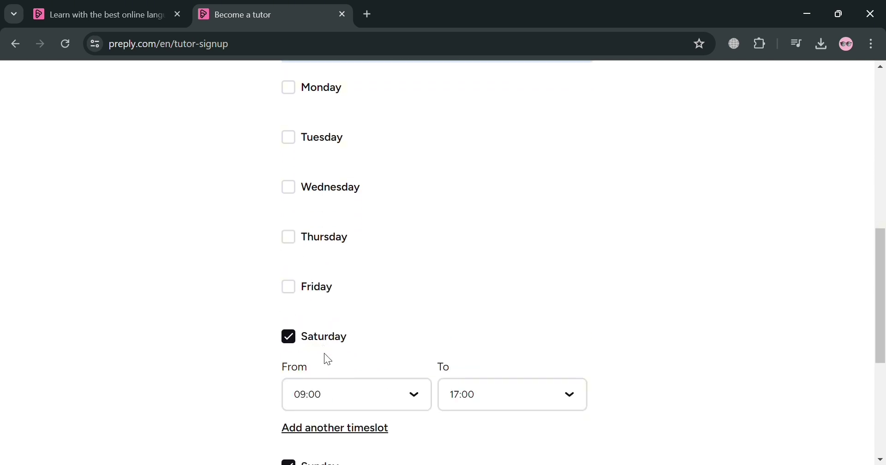
scroll(383, 349, up, 3)
scroll(383, 346, down, 2)
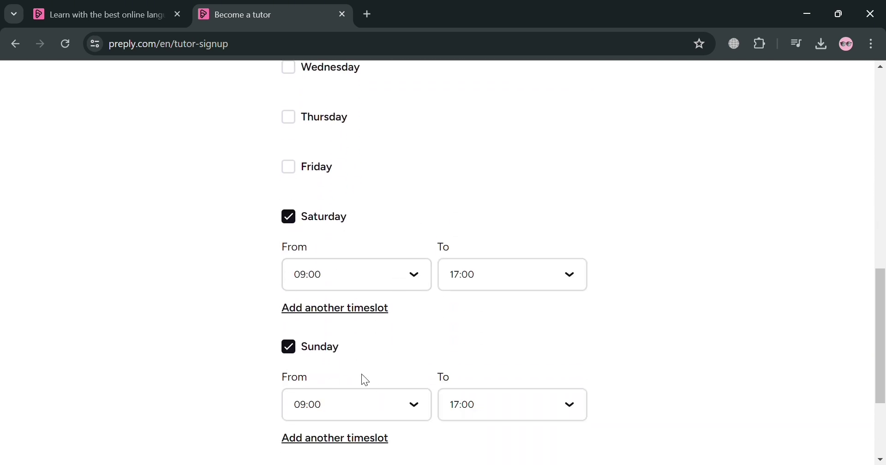
scroll(332, 306, up, 1)
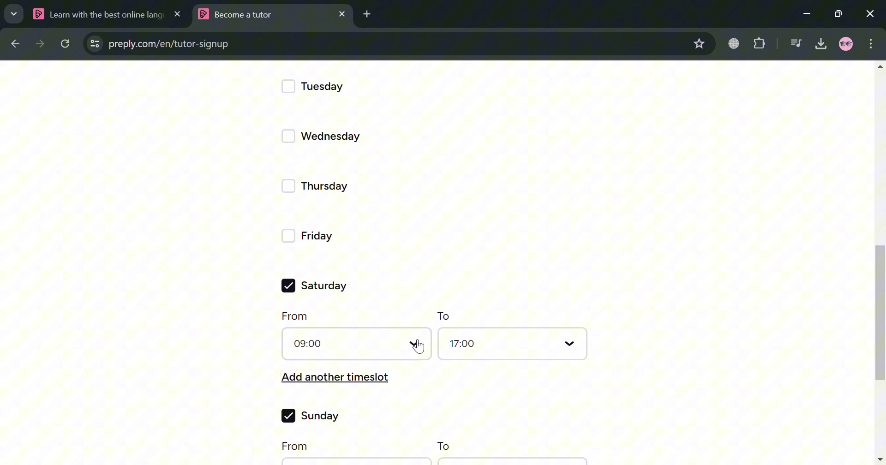
scroll(510, 372, up, 1)
scroll(503, 378, down, 2)
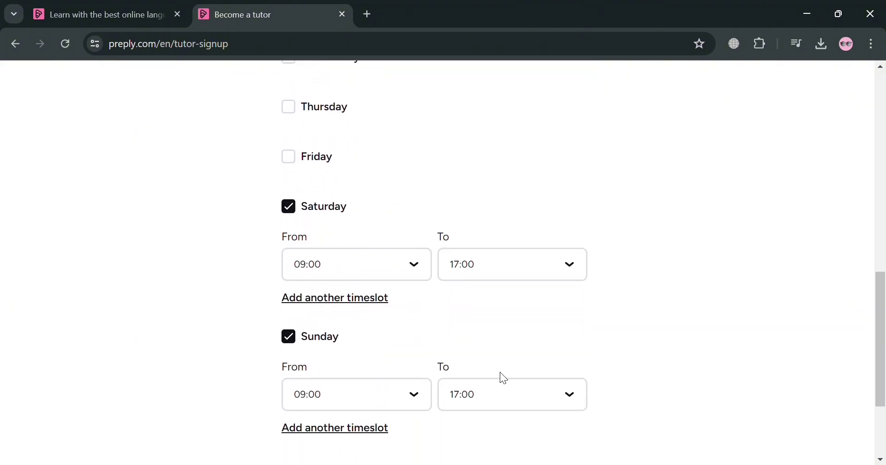
scroll(502, 377, down, 3)
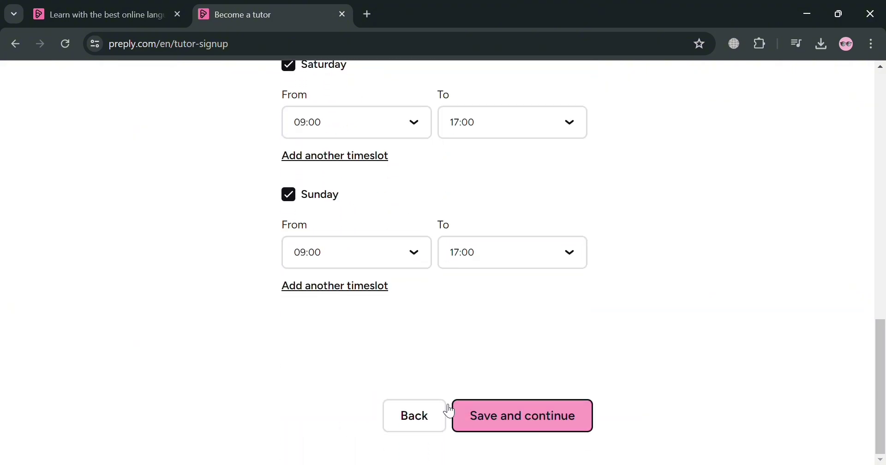
scroll(530, 290, up, 1)
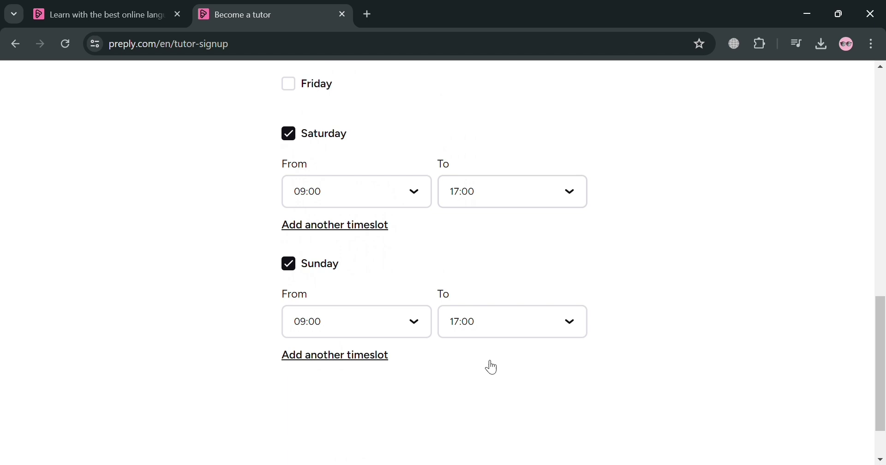
Change Sunday and Saturday to start at 08:00, ending 16:00, and save
click(404, 325)
click(396, 226)
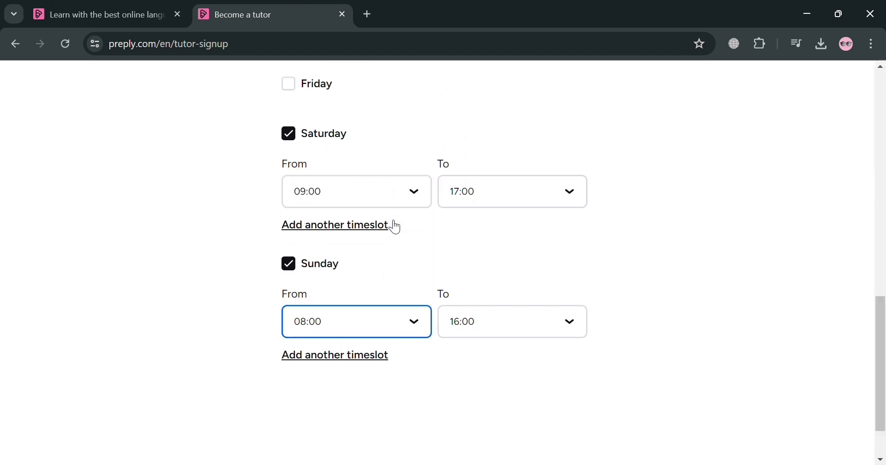
click(415, 192)
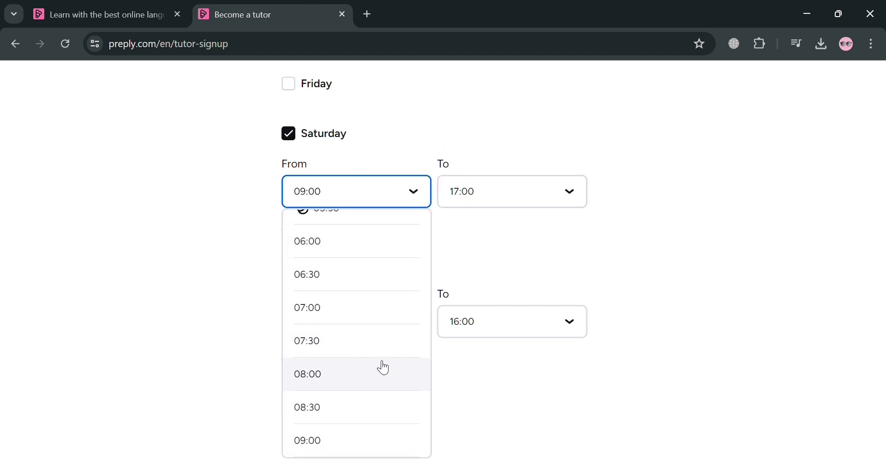
click(377, 374)
scroll(521, 406, down, 1)
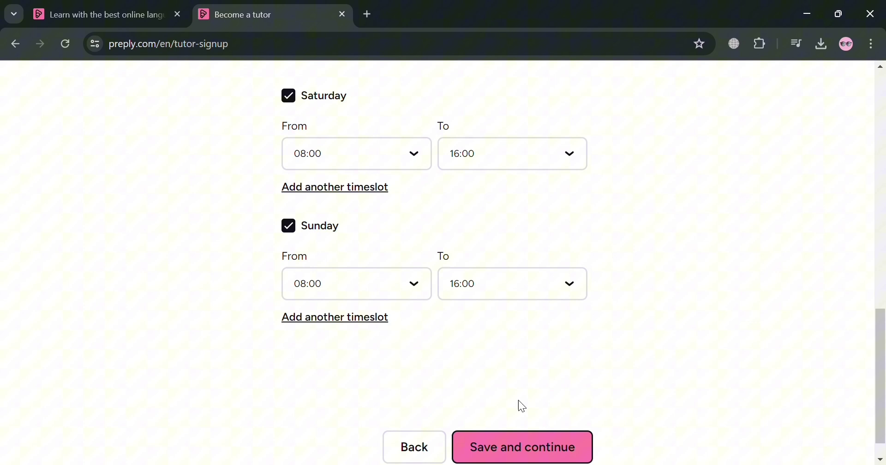
scroll(522, 406, down, 1)
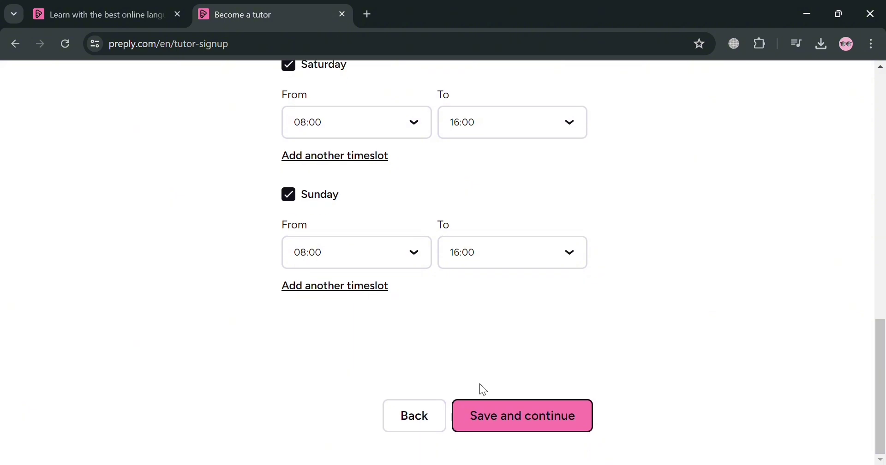
click(543, 428)
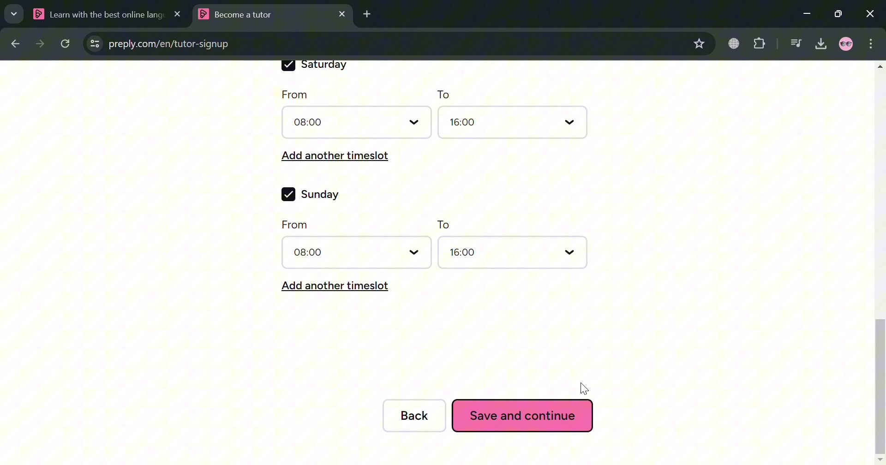
Continue to Pricing and change the hourly base rate from 5 to 10 USD
click(588, 419)
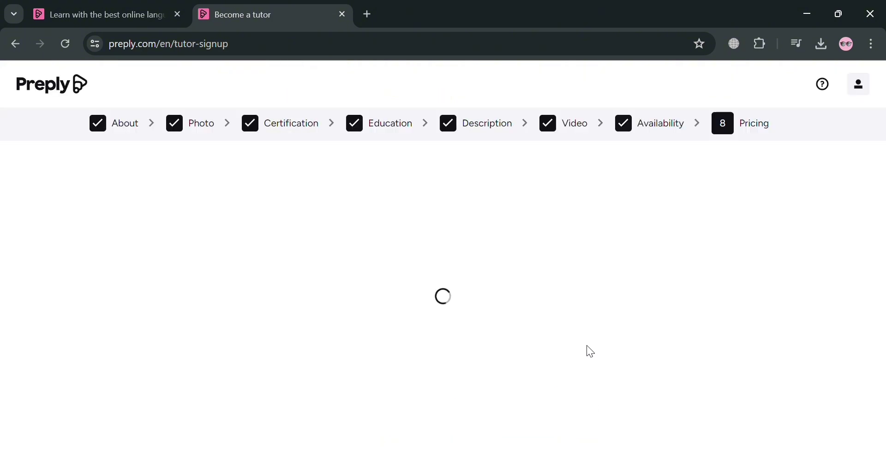
click(429, 311)
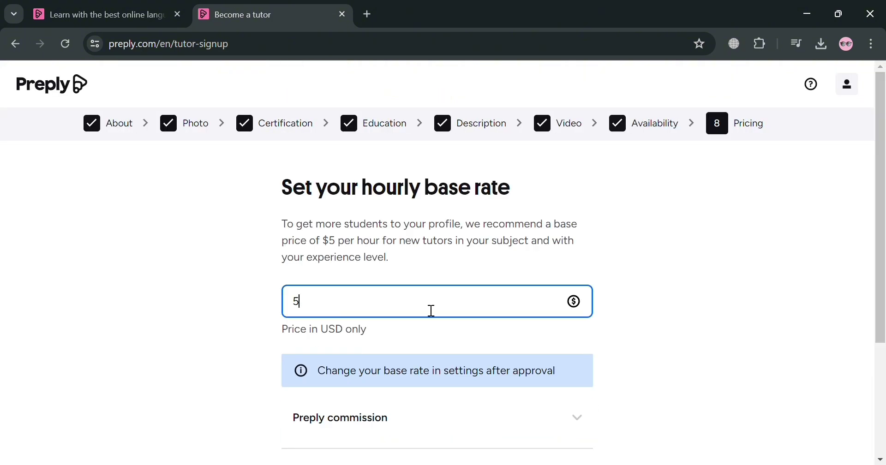
scroll(479, 366, down, 3)
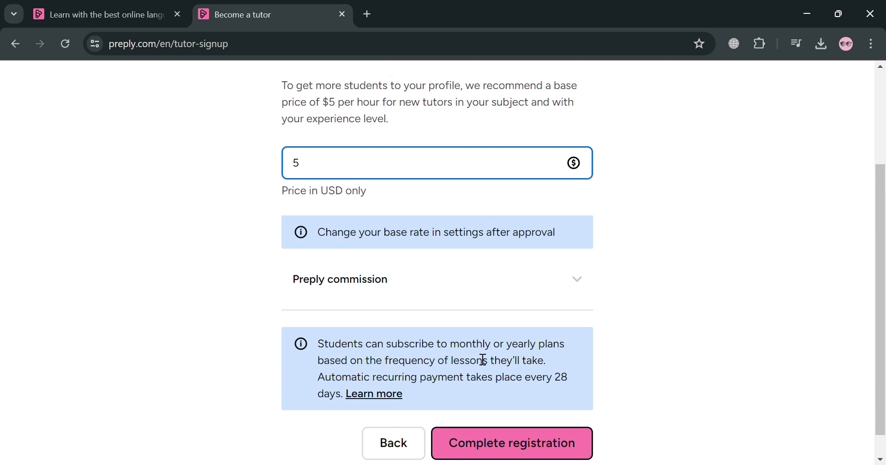
scroll(482, 359, up, 3)
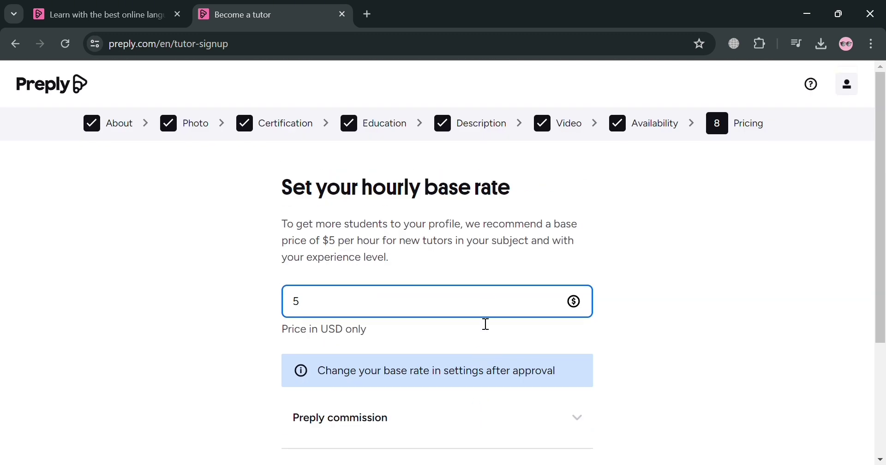
key(BackSpace)
text(10)
click(236, 355)
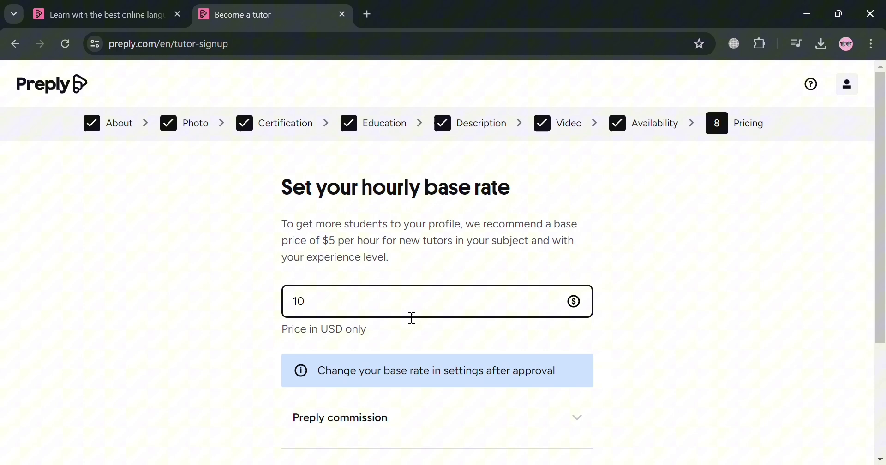
Expand the Preply commission details
scroll(509, 335, down, 3)
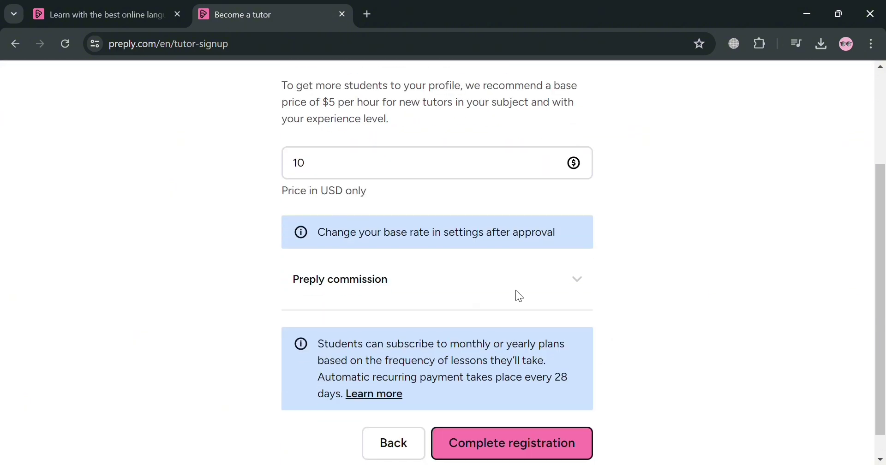
click(577, 279)
scroll(471, 326, down, 3)
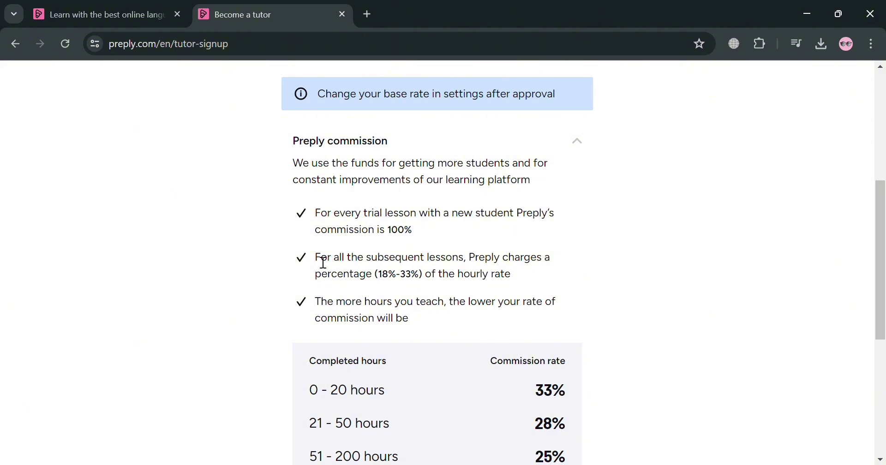
drag(317, 259, 371, 277)
click(450, 280)
scroll(378, 331, down, 3)
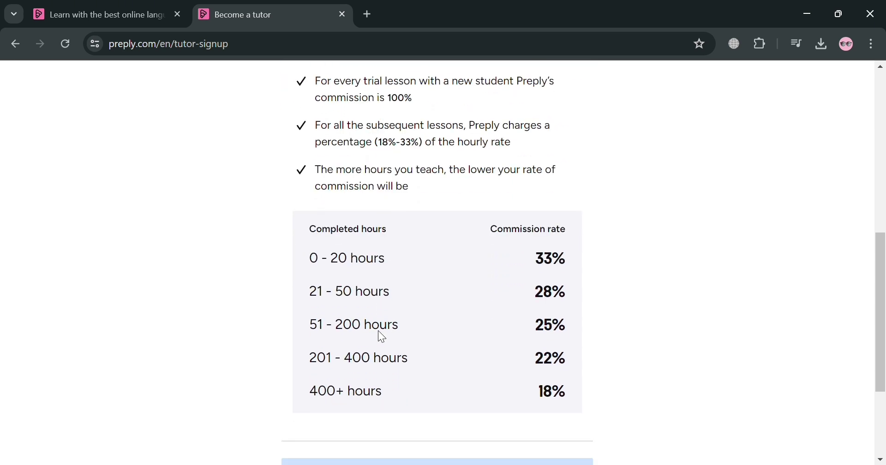
drag(529, 251, 559, 259)
click(576, 269)
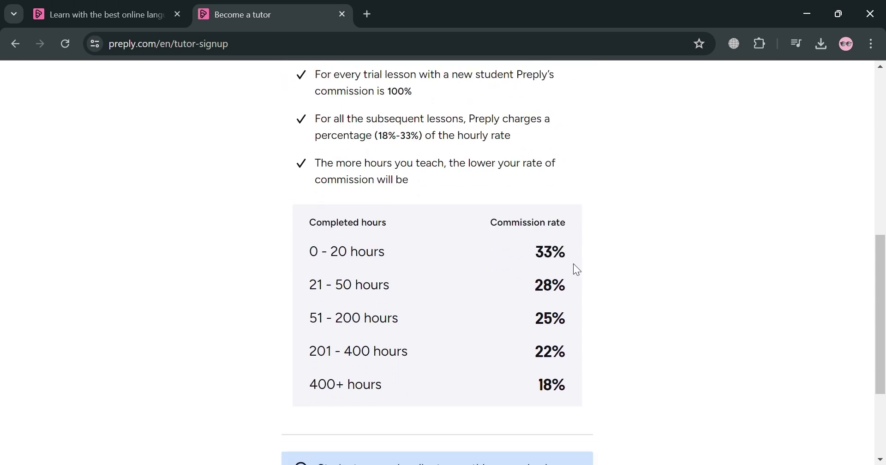
double_click(561, 286)
click(564, 298)
drag(535, 318, 571, 322)
drag(535, 352, 576, 380)
click(571, 390)
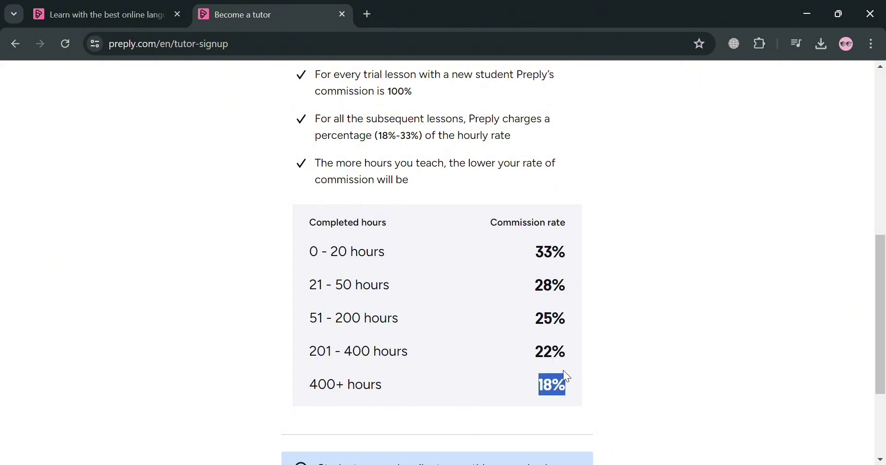
click(382, 438)
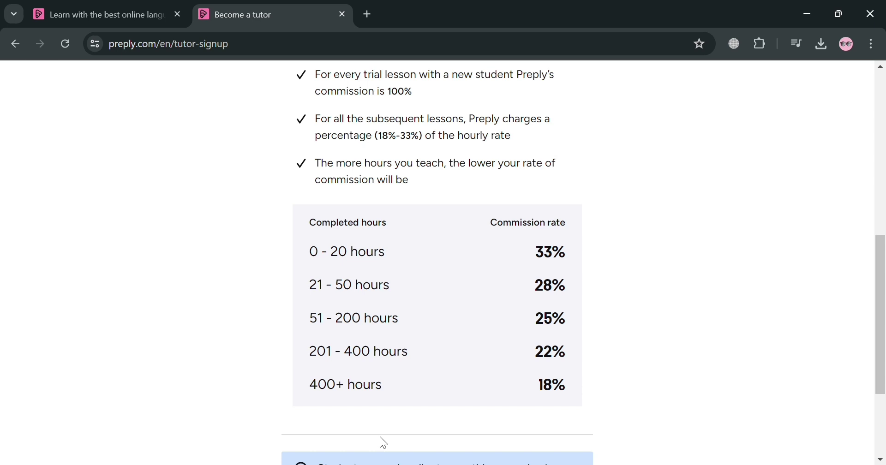
scroll(380, 437, down, 3)
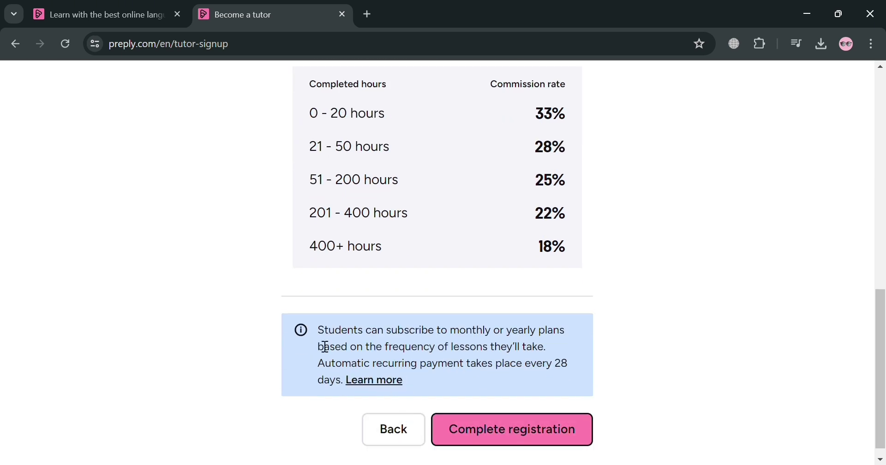
Complete the registration and acknowledge the 'Successfully submitted' dialog with 'Okay, I understand'
click(545, 429)
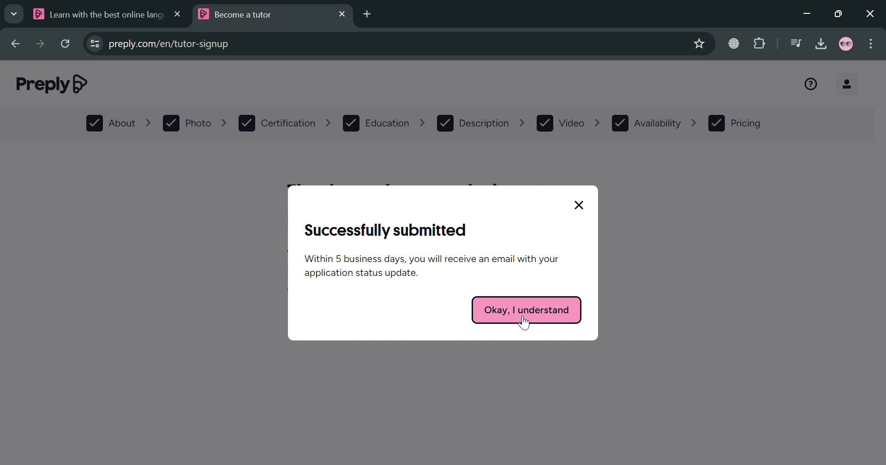
click(524, 322)
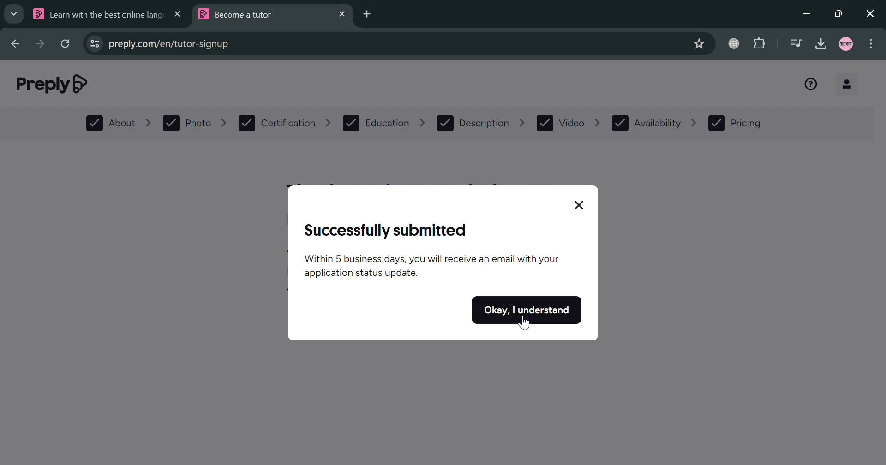